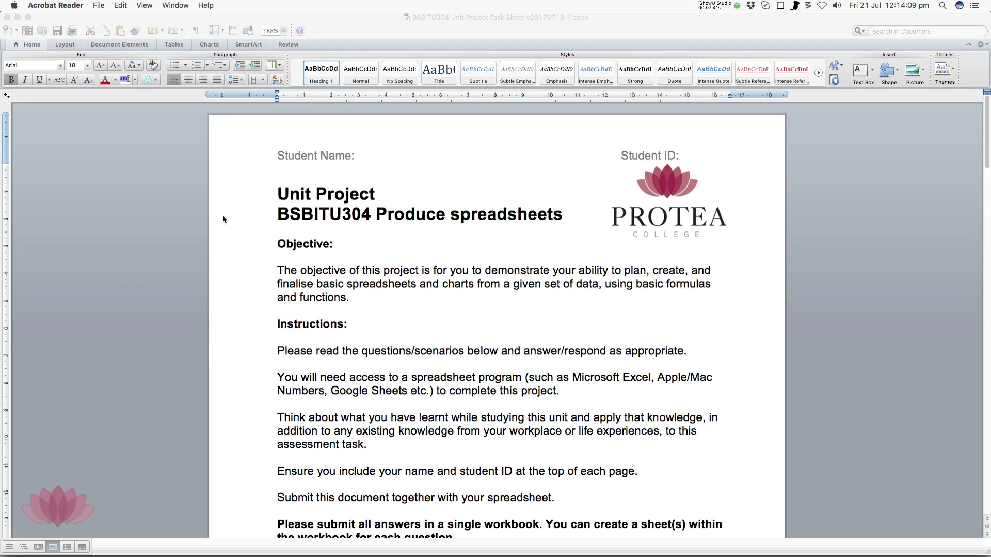
Read through the unit project task sheet, covering its objective, instructions and the requirements of questions Q1 to Q3
scroll(246, 249, "down", 4)
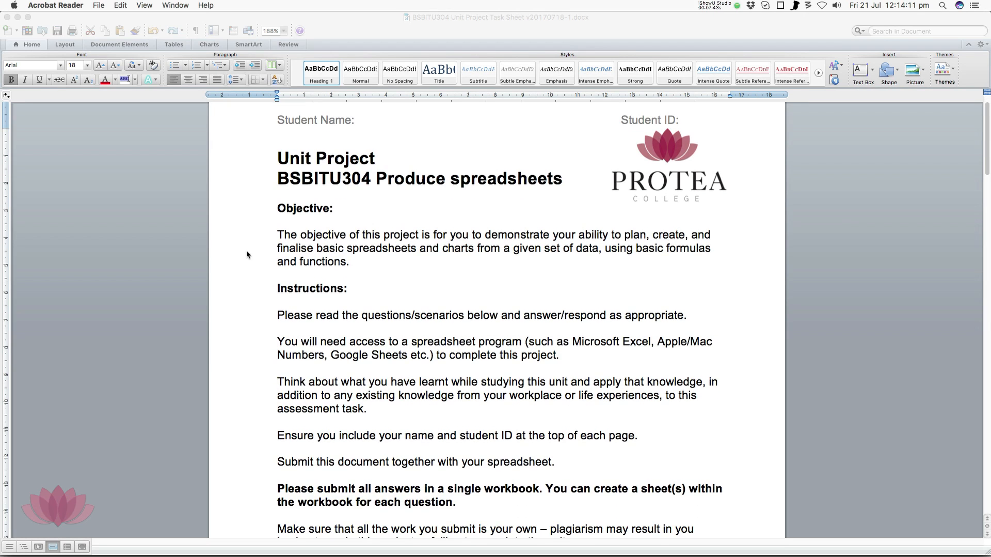
scroll(247, 250, "down", 15)
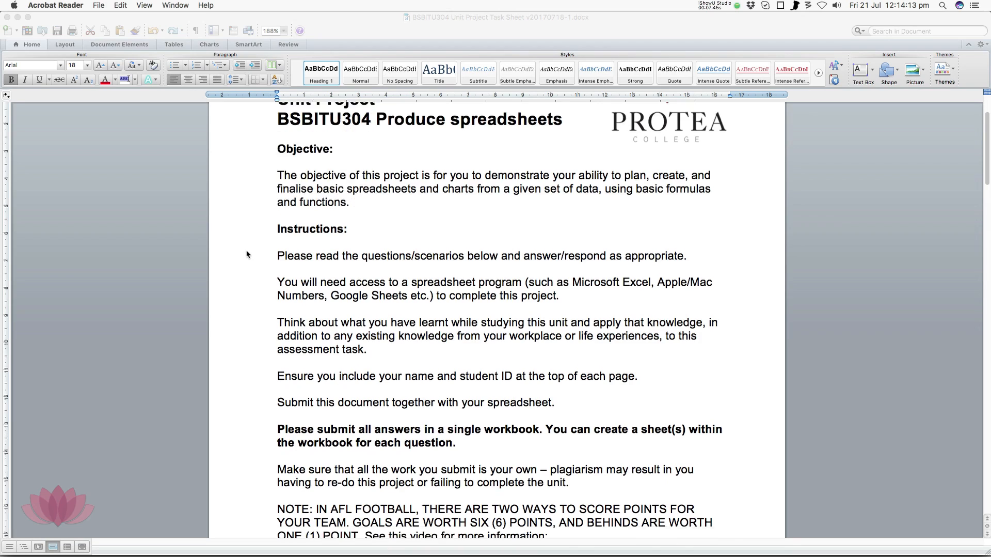
scroll(246, 250, "down", 8)
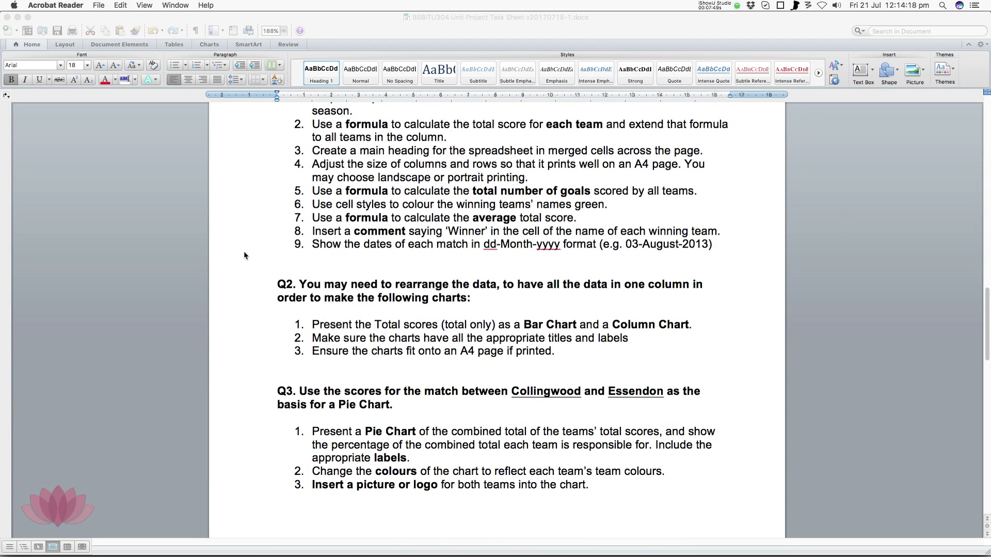
scroll(245, 253, "down", 18)
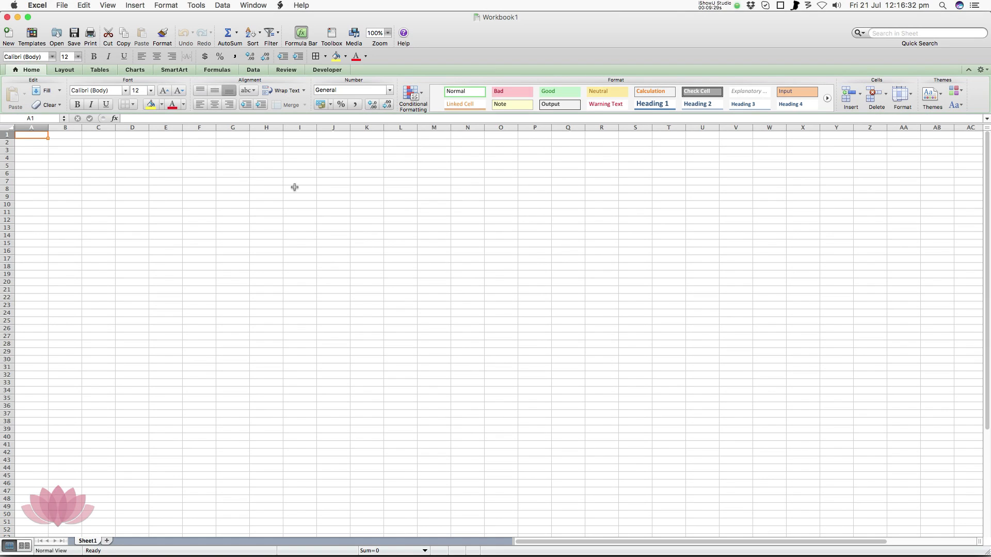
Switch to Excel and open the Save As dialog for the blank workbook
left_click(62, 5)
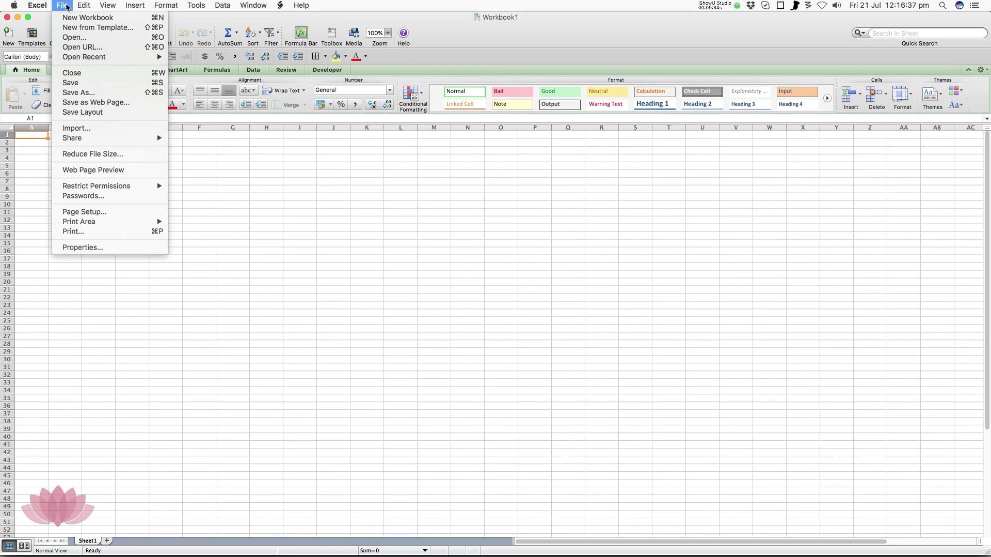
left_click(87, 96)
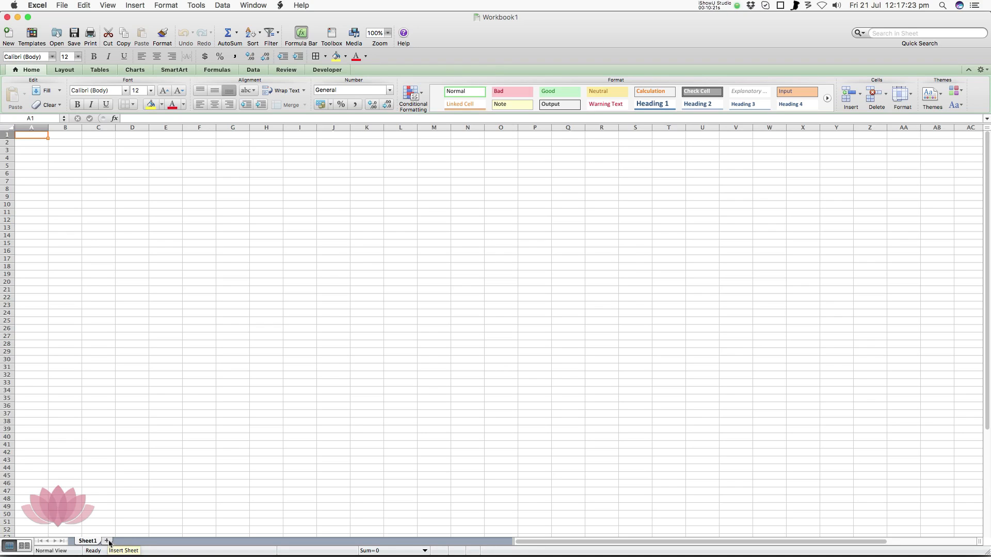
Add four sheets to the workbook and rename the five sheets Task 1 to Task 5
left_click(107, 540)
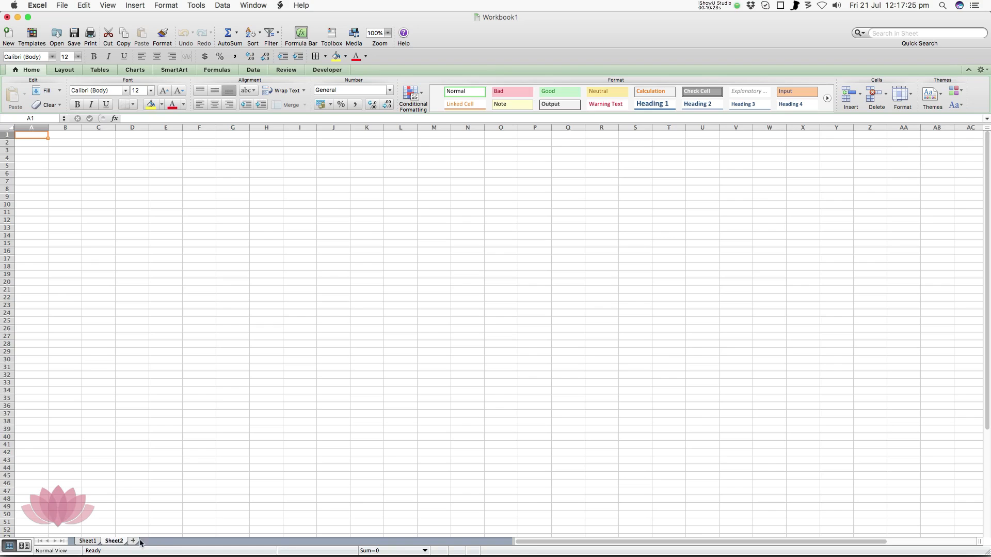
left_click(133, 540)
left_click(160, 540)
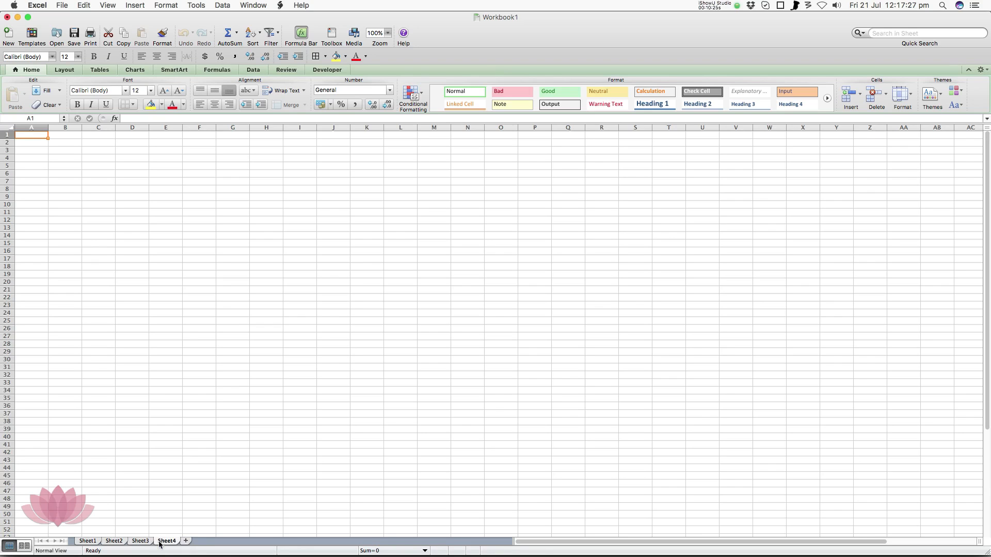
left_click(187, 541)
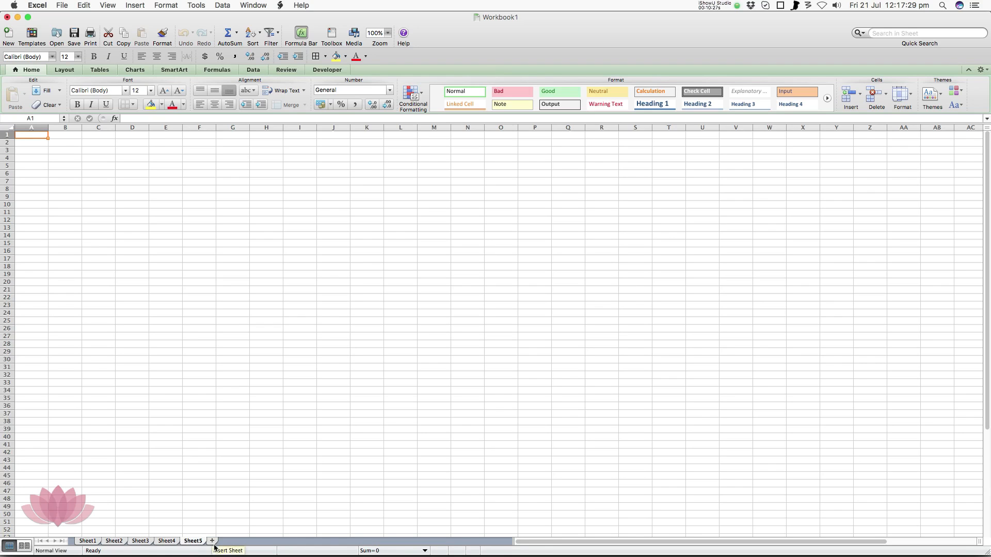
left_click(89, 541)
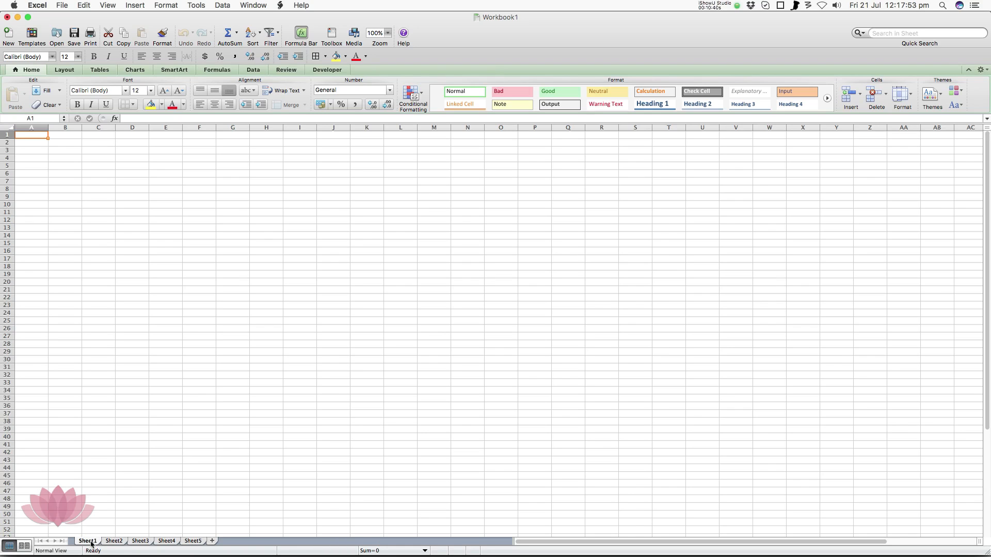
right_click(91, 542)
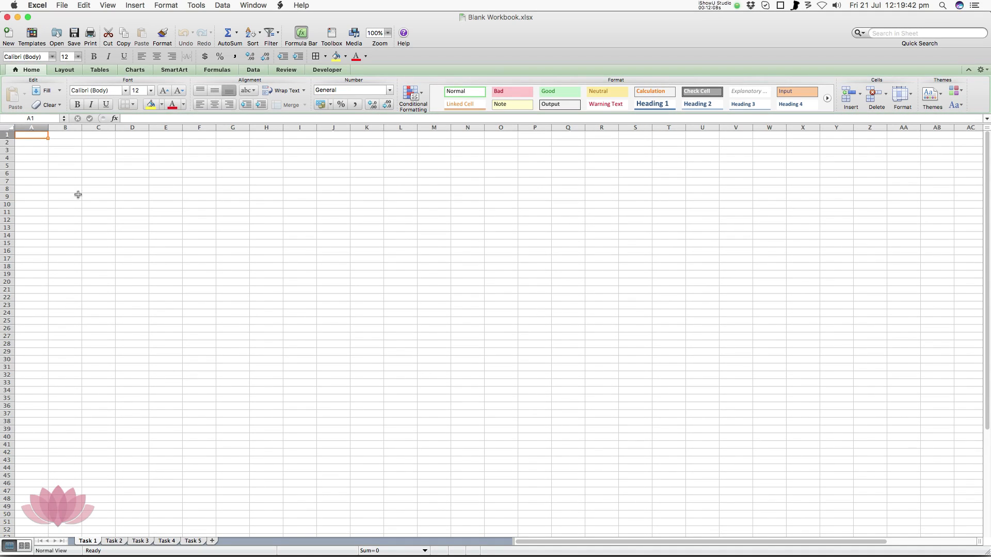
Select cell B2 on the Task 1 sheet and place the cursor in its formula bar
left_click(66, 143)
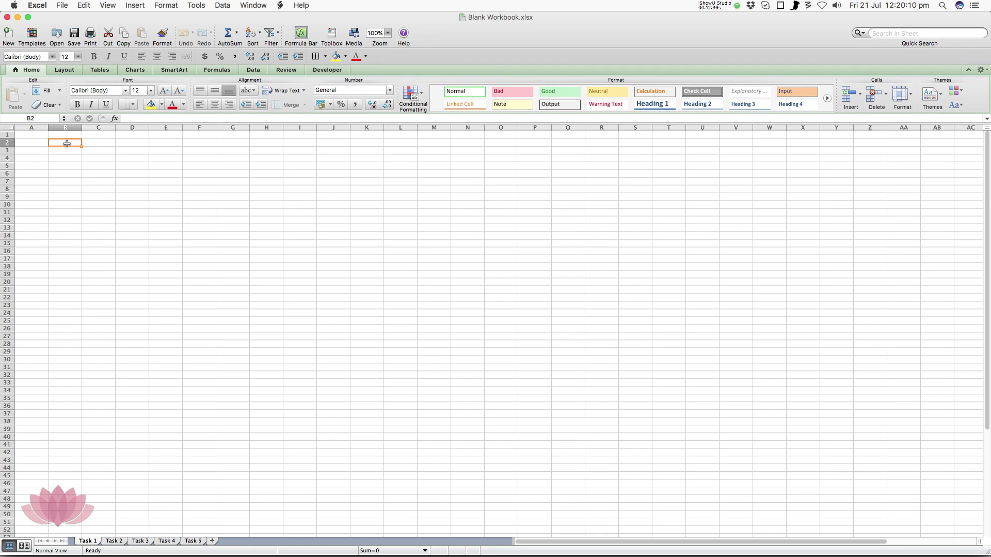
left_click(134, 118)
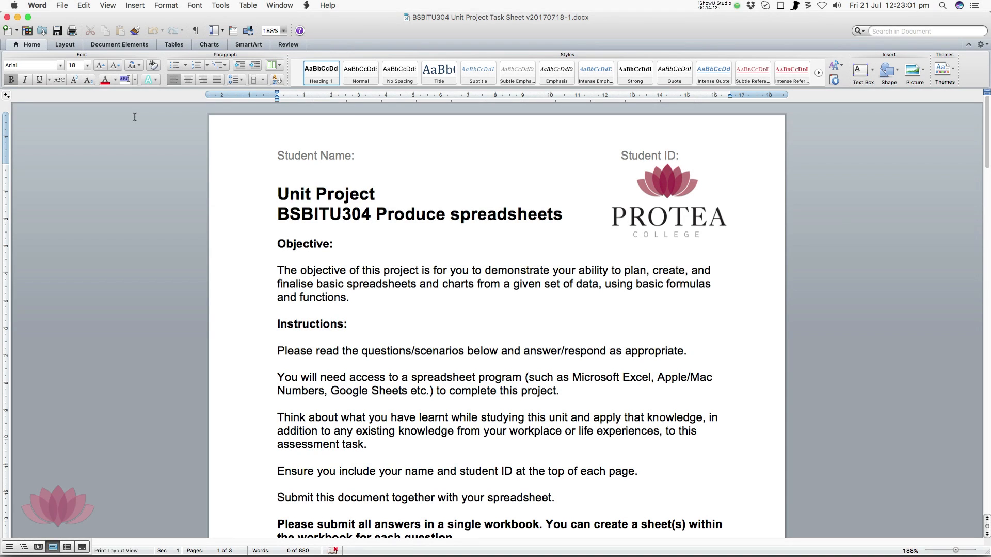
Switch to the Word task sheet and read the AFL scoring note, the Q1 score table and the nine Q1 requirements
scroll(243, 340, "down", 5)
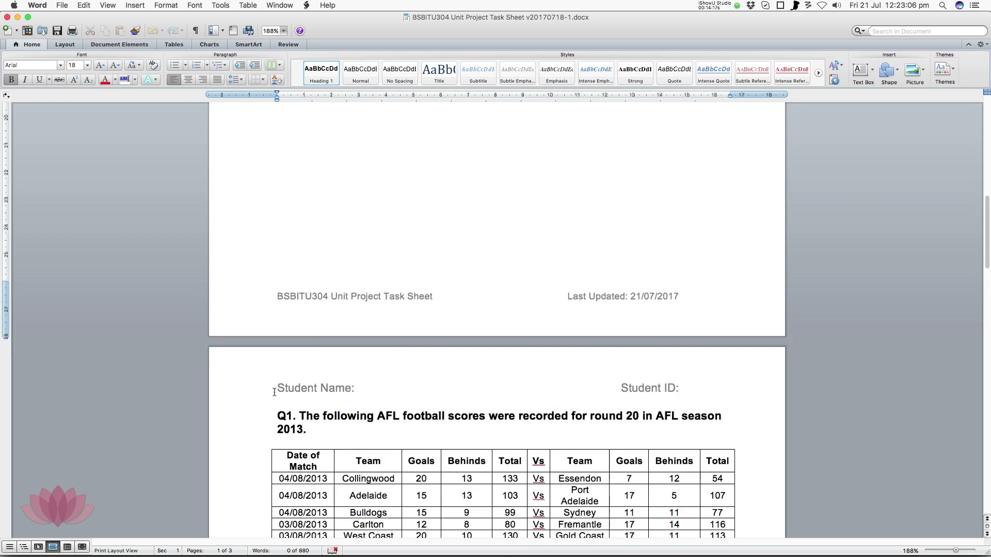
scroll(243, 391, "down", 3)
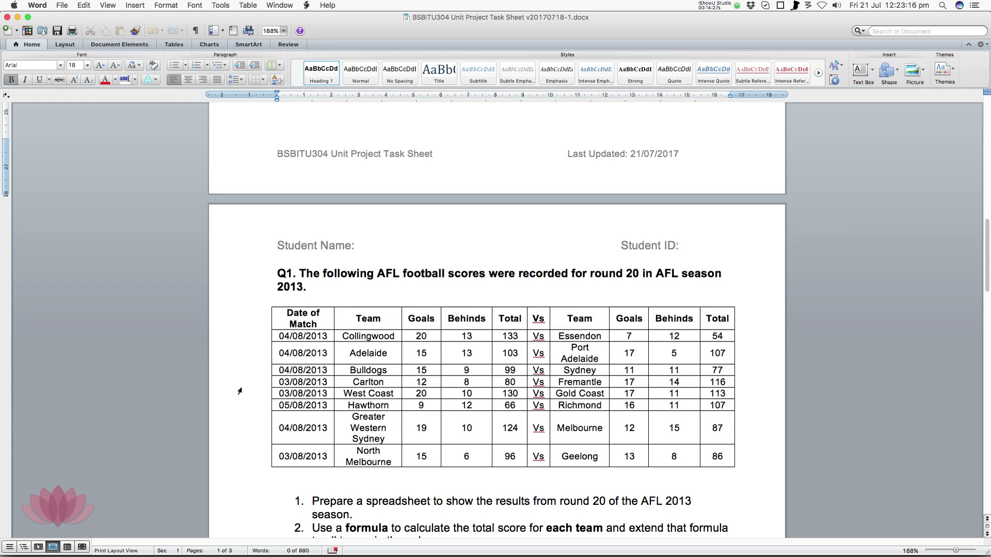
scroll(240, 391, "up", 10)
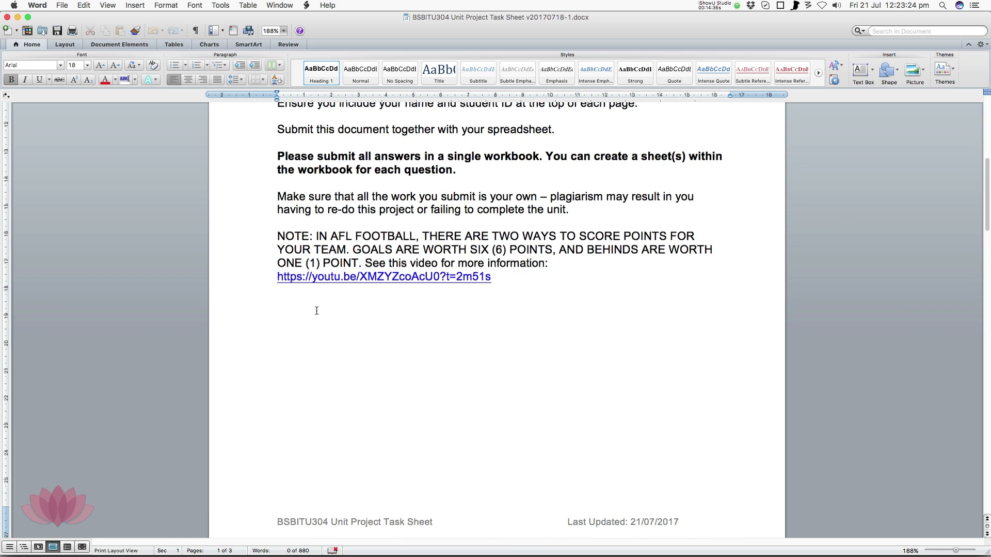
scroll(317, 310, "down", 10)
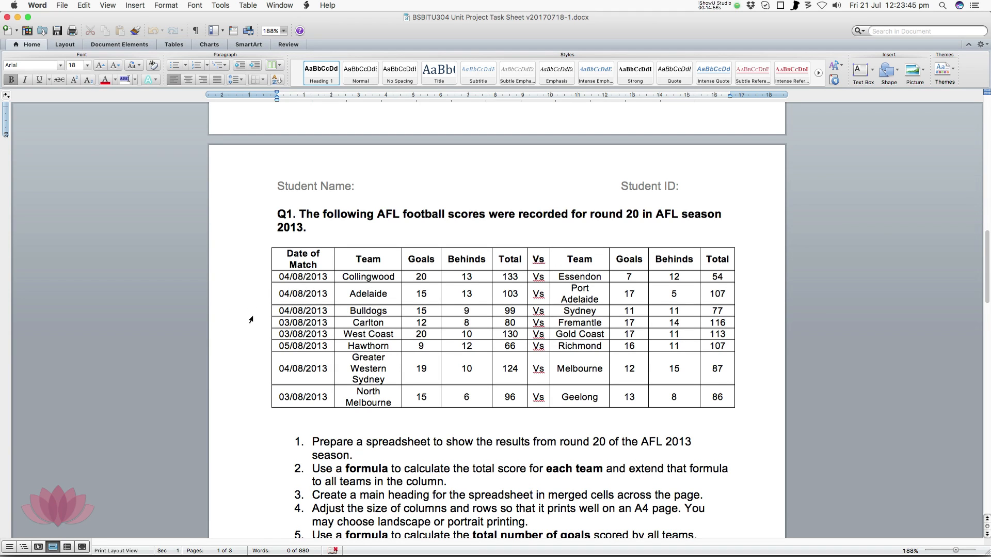
scroll(251, 319, "down", 1)
scroll(251, 319, "down", 5)
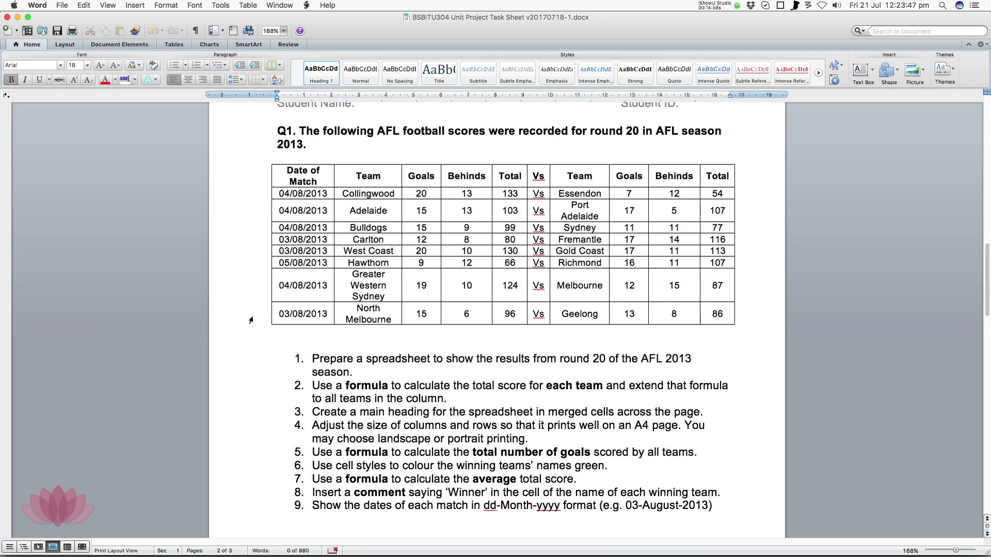
scroll(251, 319, "down", 2)
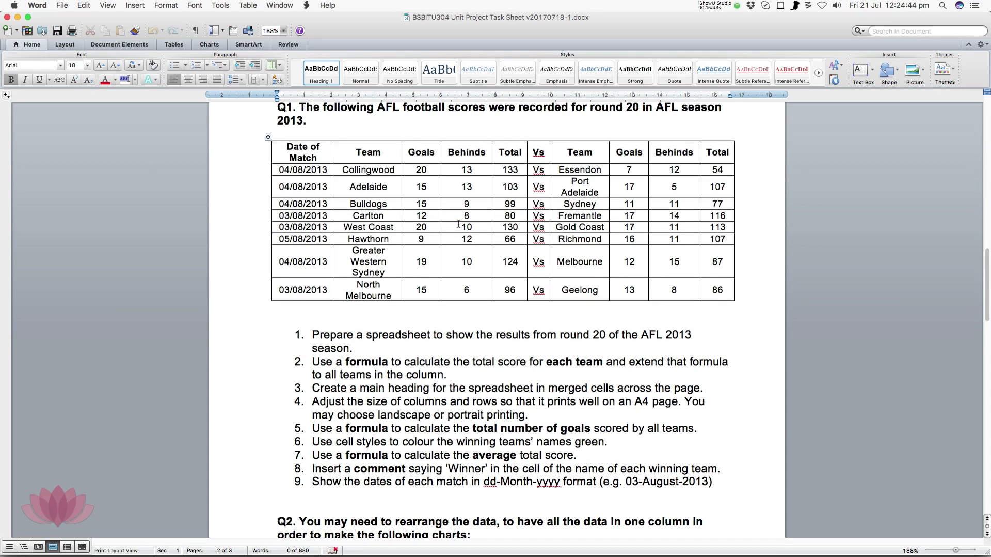
Copy the whole Q1 AFL scores table from the Word task sheet and paste it at cell B2 of Excel's Task 1 sheet
left_click_drag(281, 150, 731, 291)
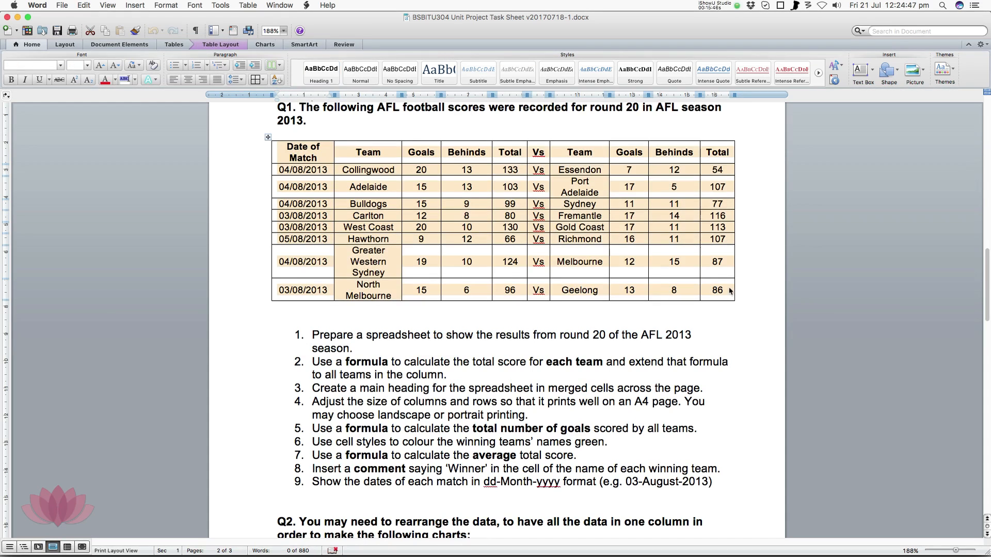
right_click(731, 289)
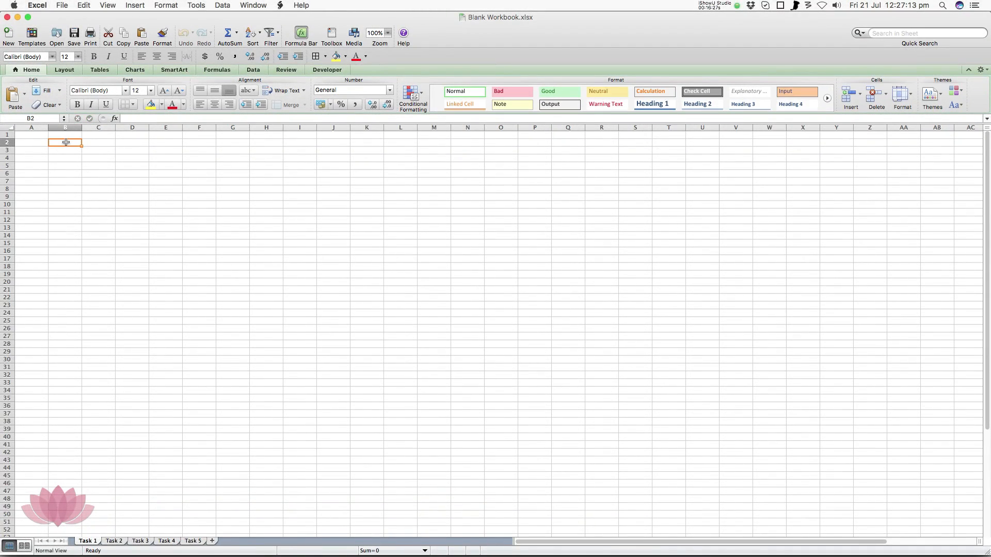
right_click(66, 142)
left_click(88, 165)
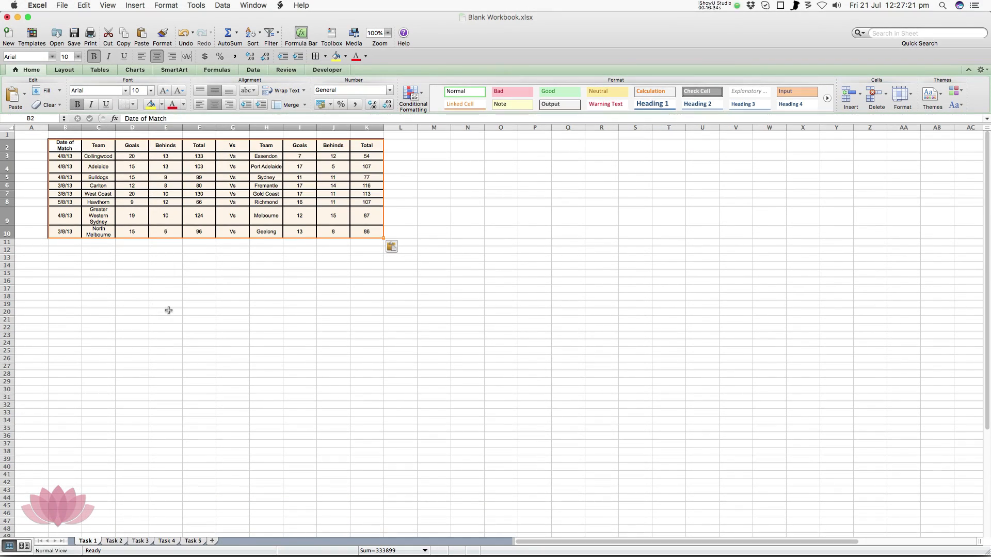
left_click(72, 249)
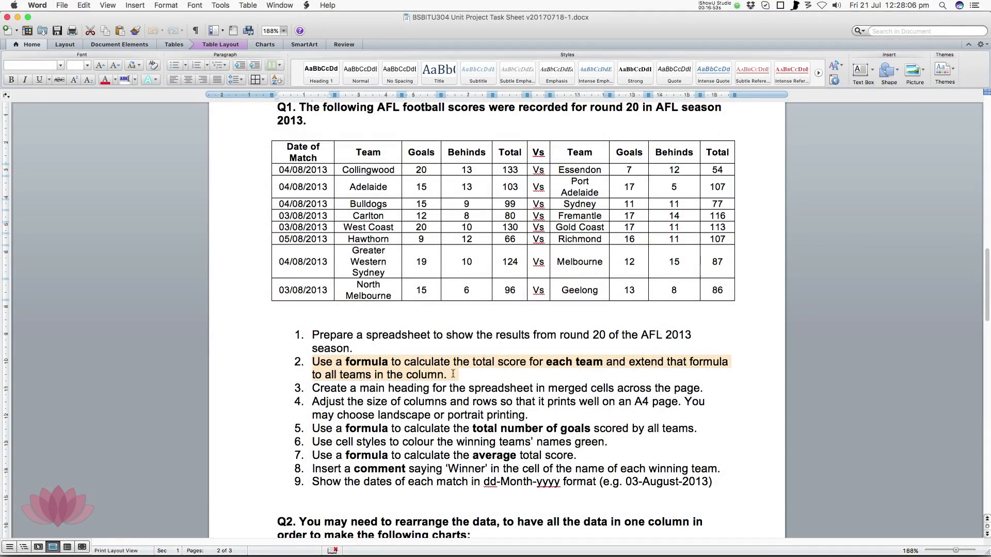
Check Q1 requirement 2 in Word, then replace Collingwood's total in Excel cell F3 with the formula =D3+E3
left_click(451, 373)
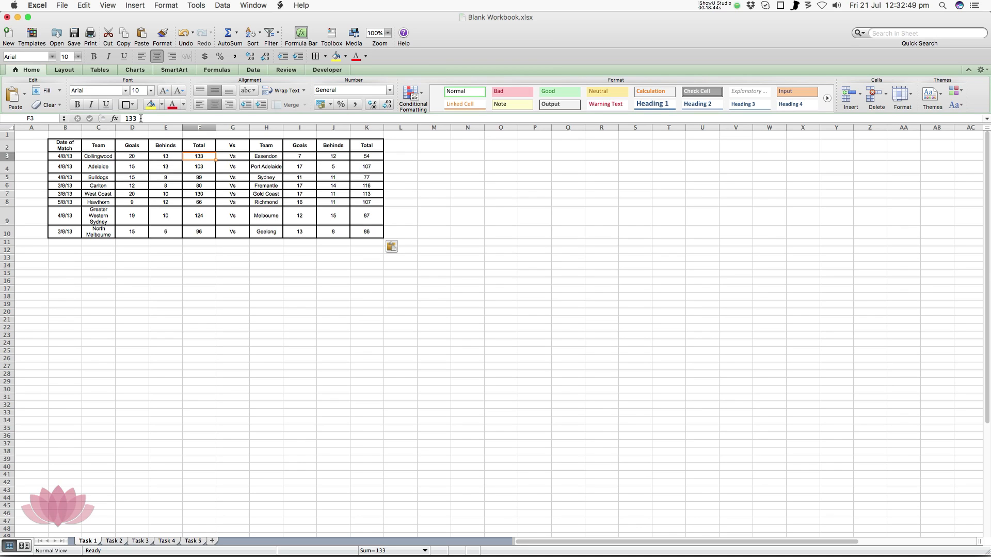
left_click(141, 118)
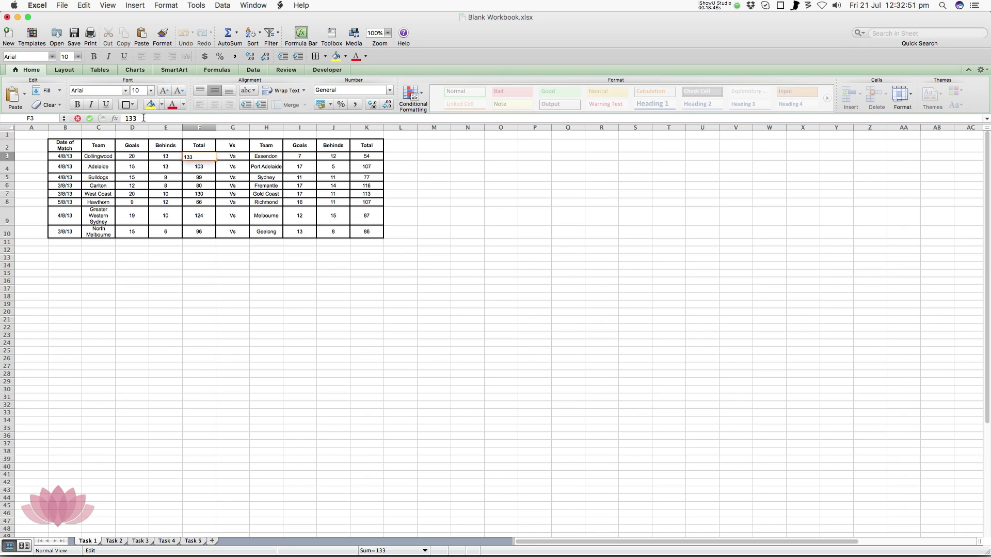
key("BackSpace")
key("BackSpace")
key("BackSpace")
type("=")
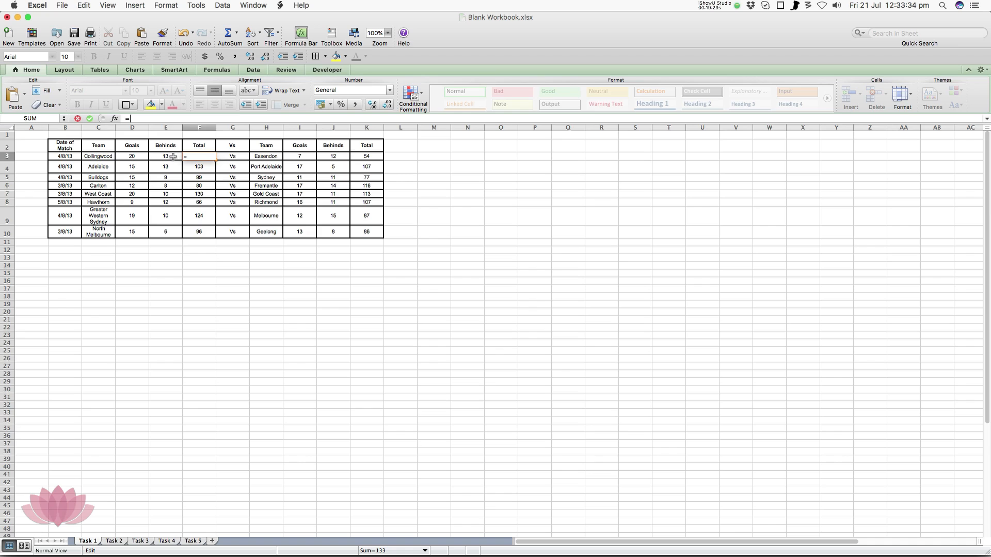
left_click(142, 157)
type("+")
left_click(164, 157)
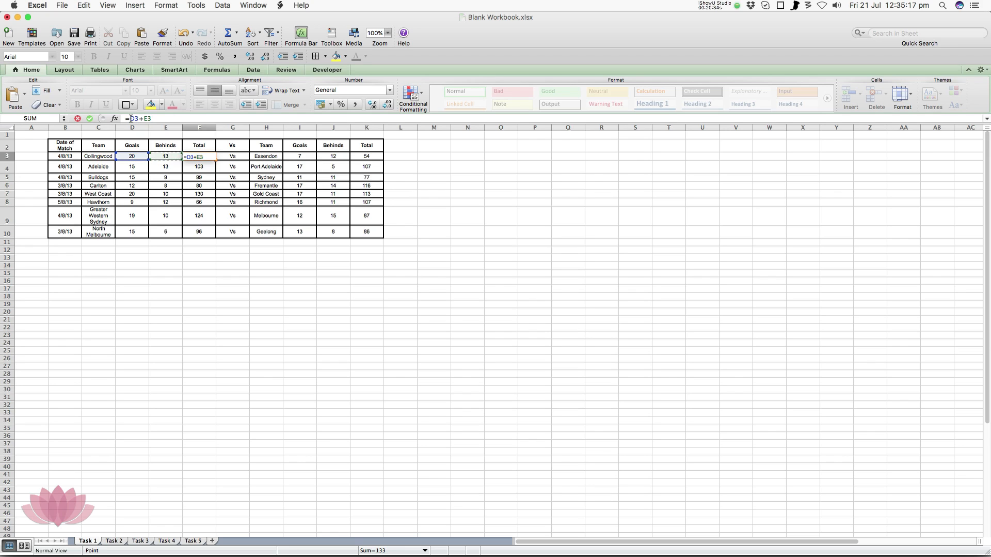
Change the formula in F3 to =(D3*6)+E3 so that each goal counts six points
left_click(131, 118)
type("(")
type("*6)")
key("Return")
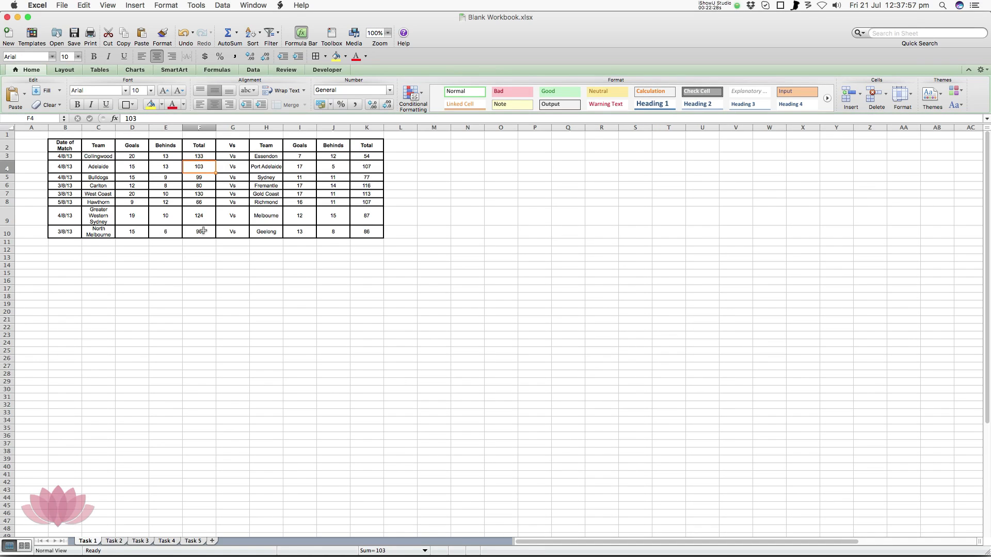
Extend the total-score formula from F3 down to F10 for all first-column teams and check the copied formula in F4
left_click(207, 157)
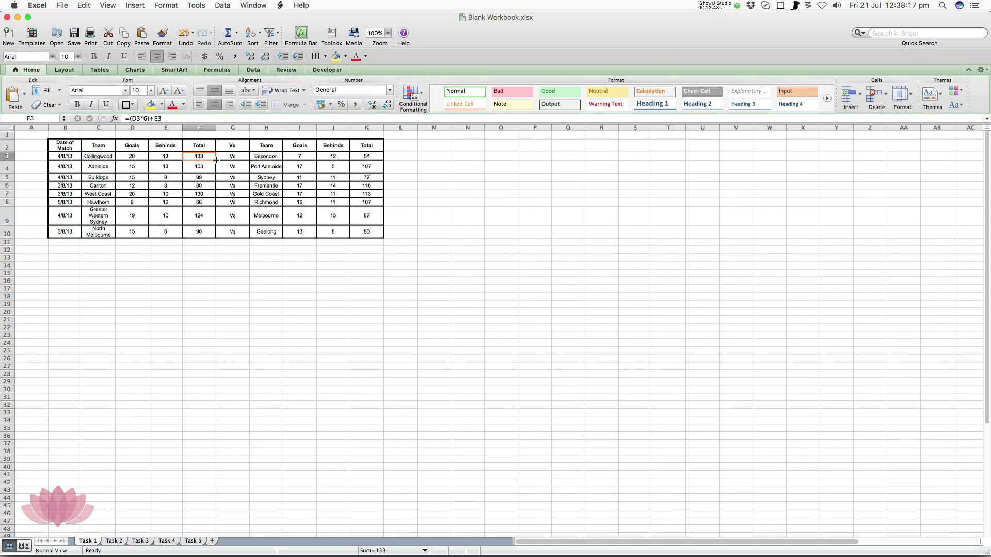
left_click_drag(216, 161, 212, 230)
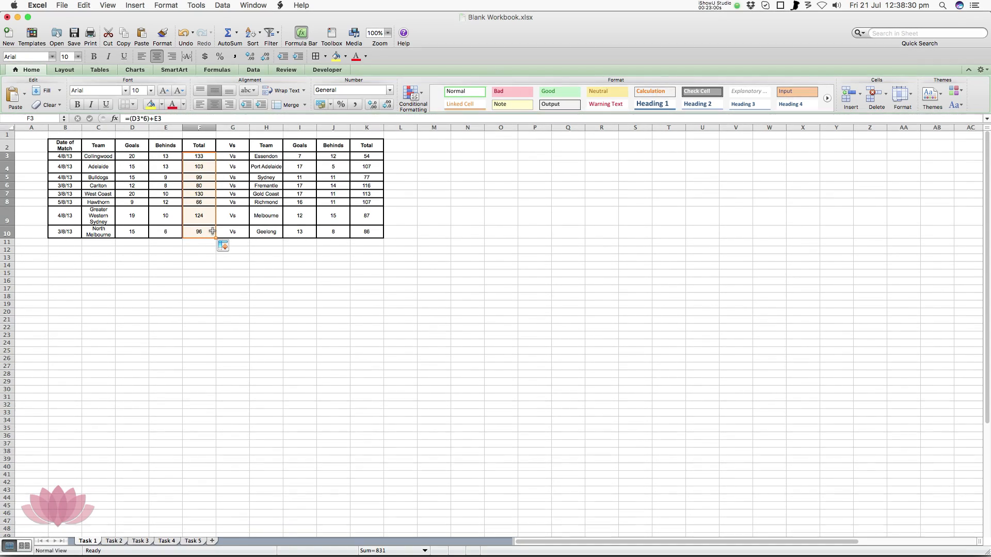
left_click(208, 169)
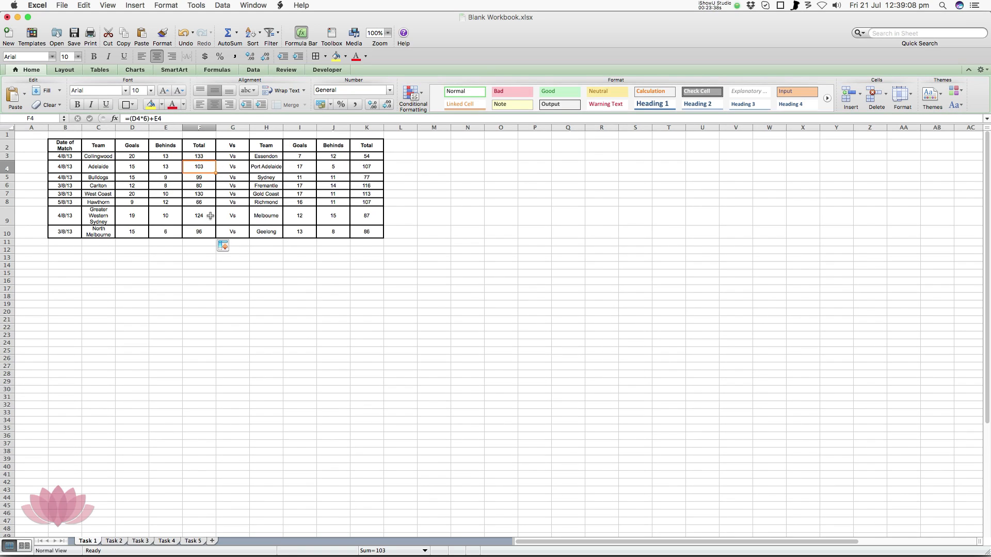
left_click(376, 156)
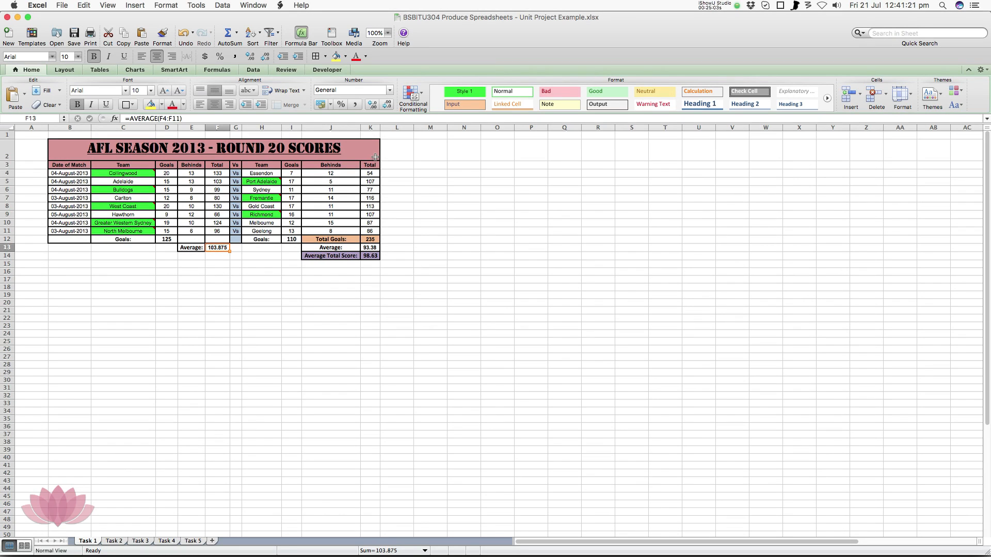
In the Unit Project Example workbook, examine the total-score formulas in cells F4, F10, K7 and K9
left_click(222, 173)
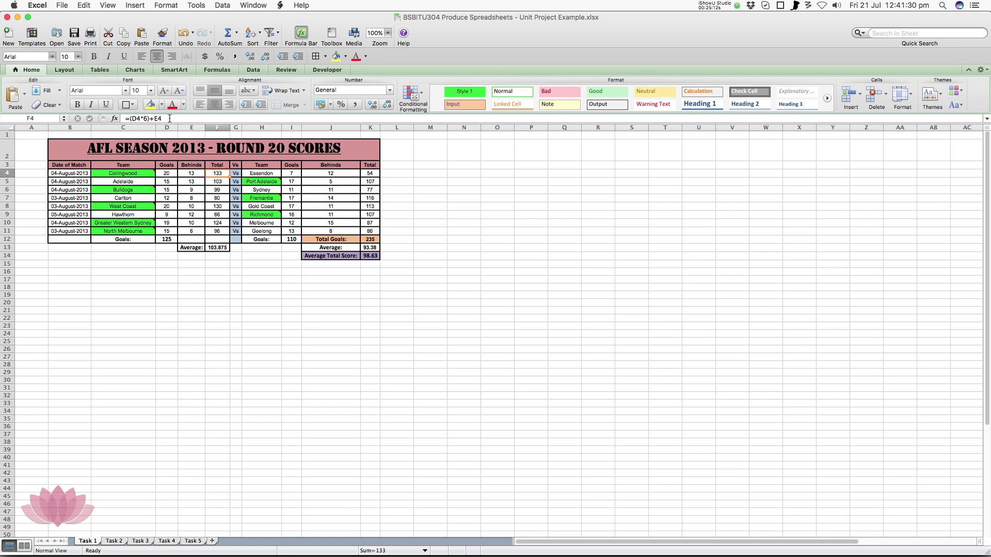
left_click(223, 223)
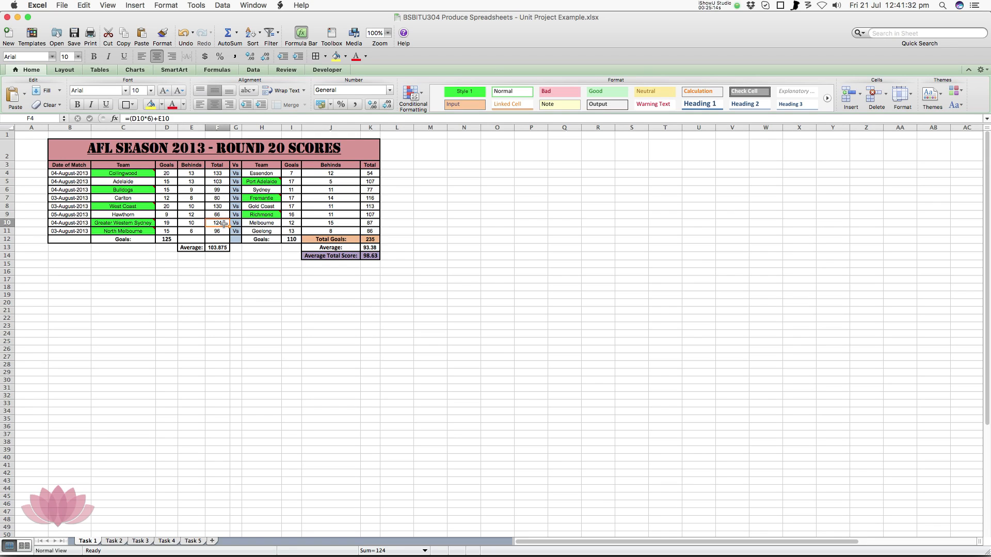
left_click(373, 197)
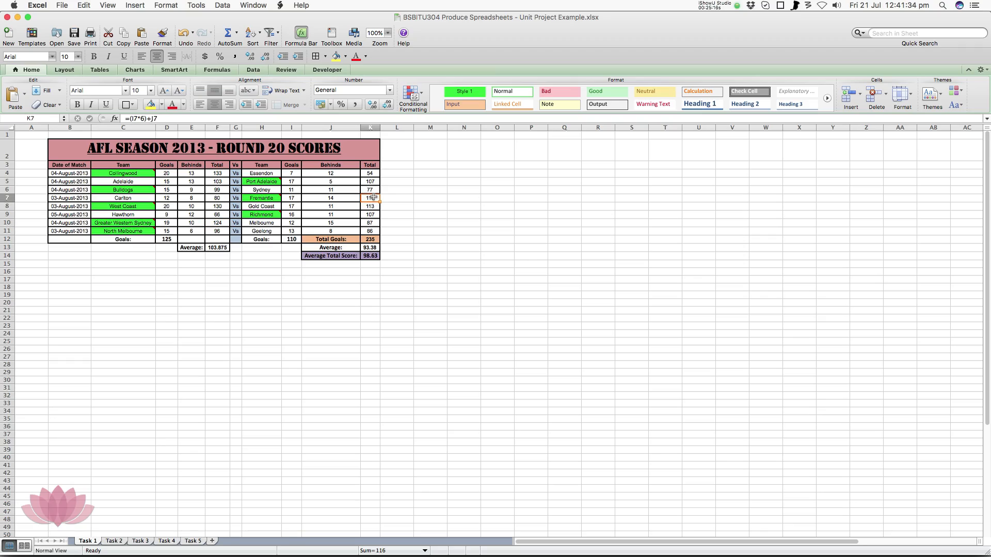
left_click(375, 214)
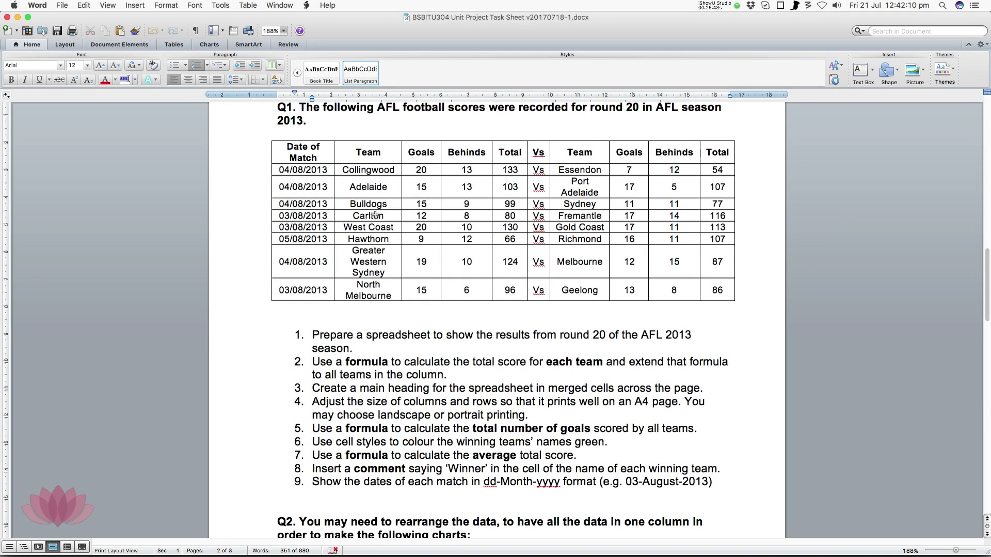
Check Q1 requirement 3 in Word, then view the row commands for row 3 in the Unit Project Example workbook in Excel
left_click_drag(361, 388, 705, 391)
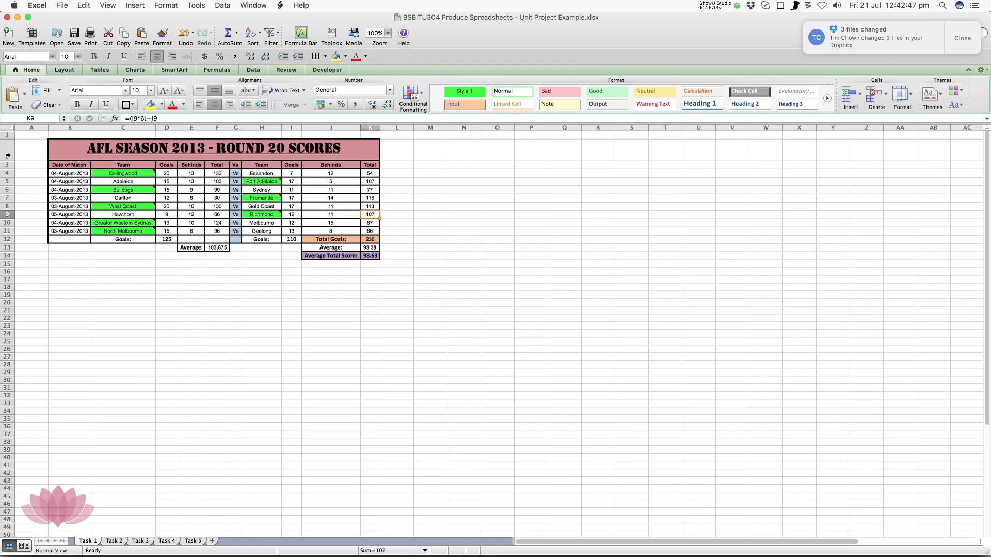
left_click(8, 164)
right_click(9, 165)
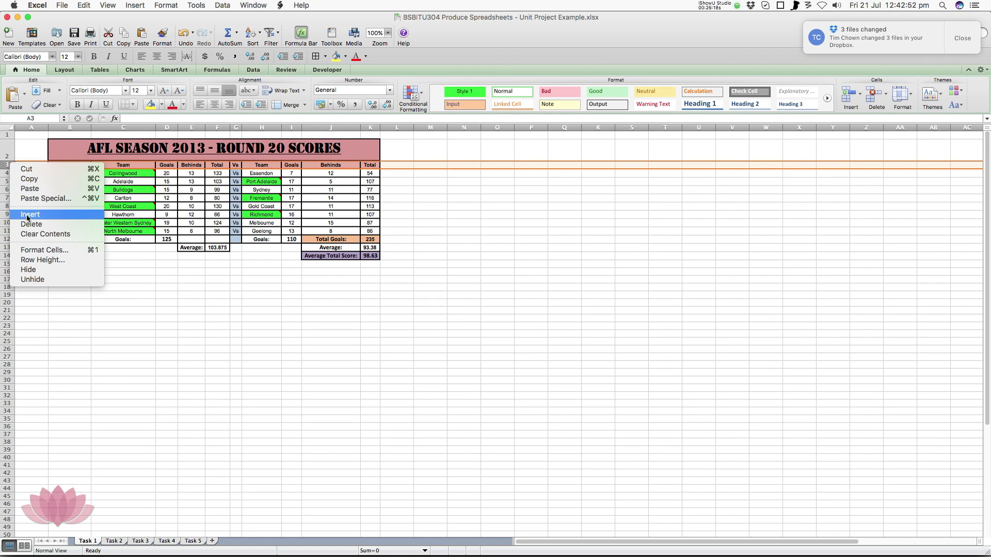
left_click(7, 152)
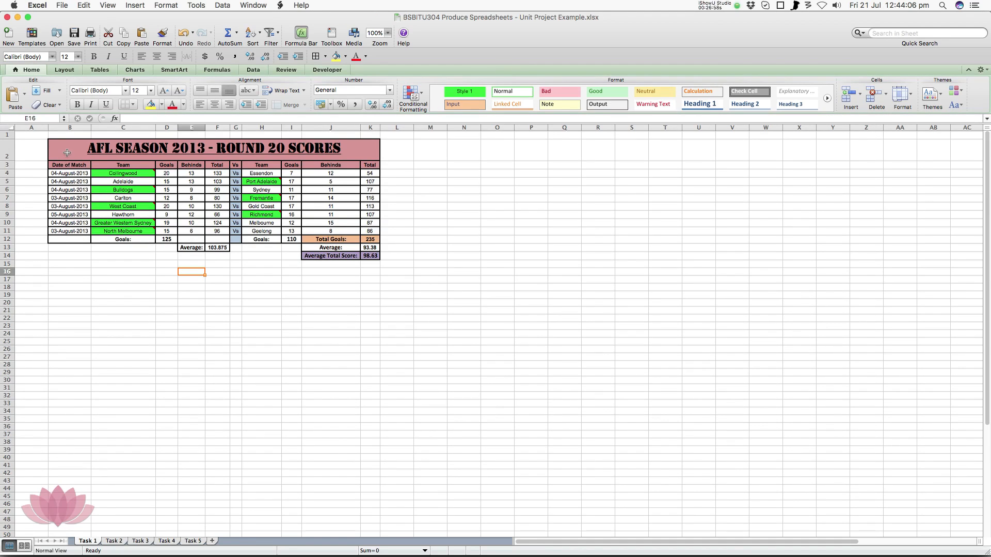
Preview the Task 1 sheet in Page Layout view to check its fit on the page, and return to Normal view
left_click(109, 5)
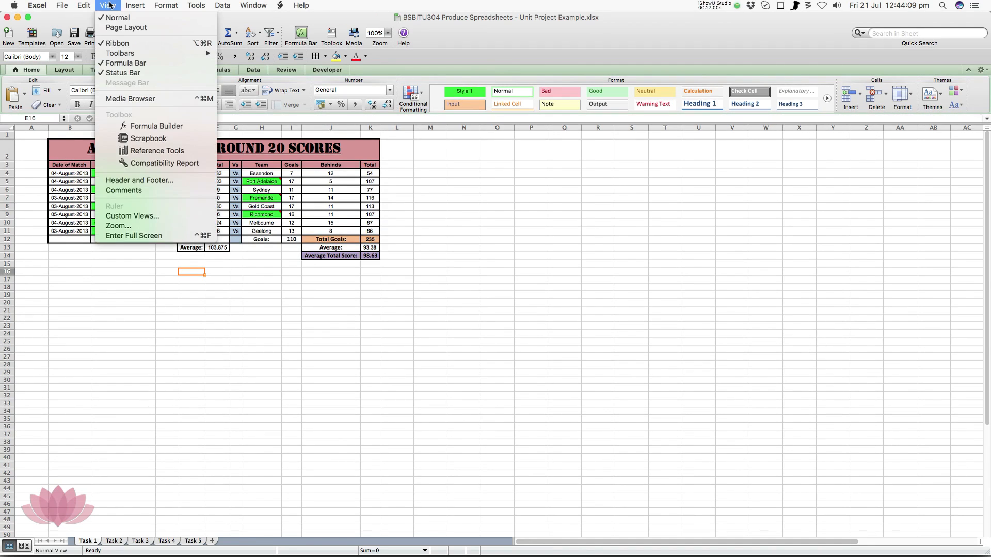
left_click(114, 28)
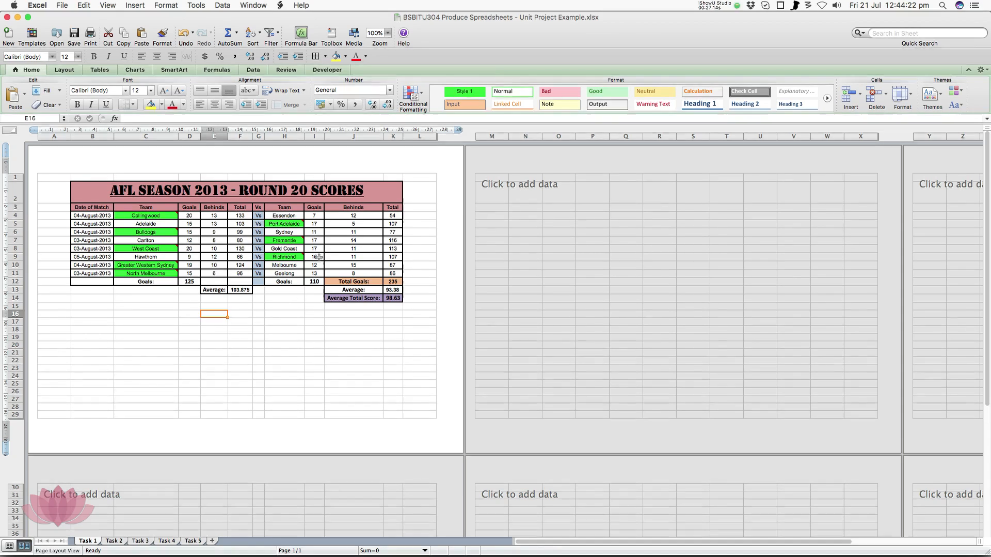
left_click(108, 5)
left_click(113, 18)
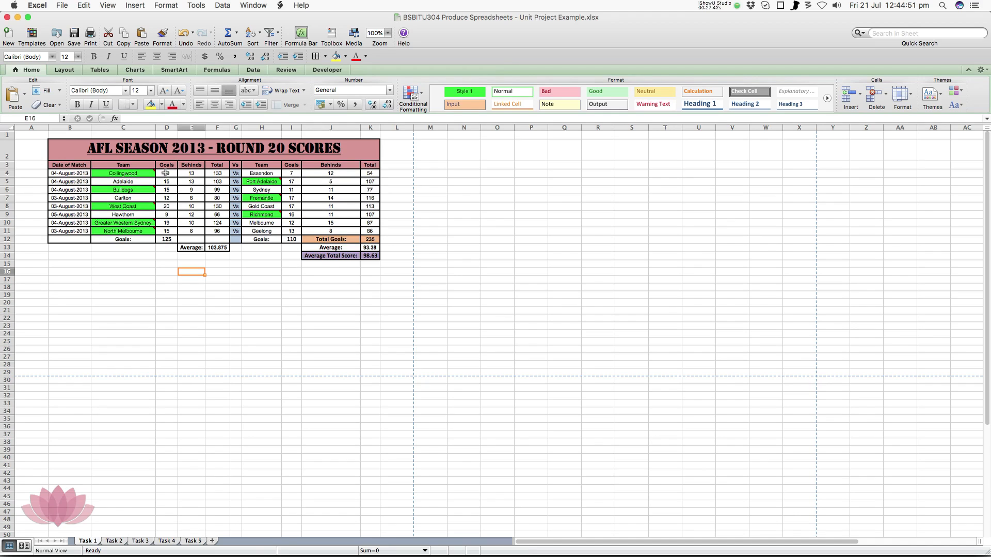
Examine the goal-total formulas in D12, I12 and K12 and the average formulas in F13 and K14
left_click(171, 239)
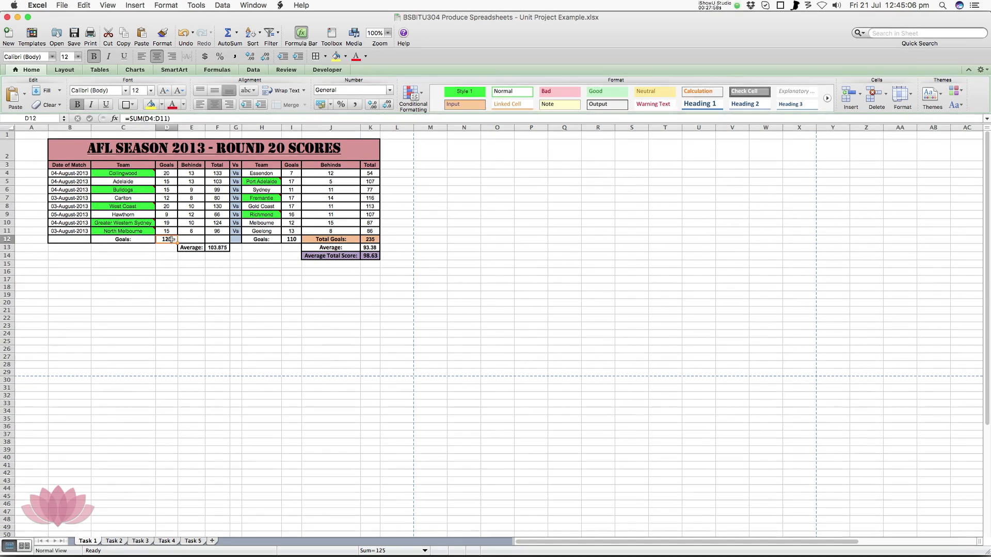
left_click(290, 240)
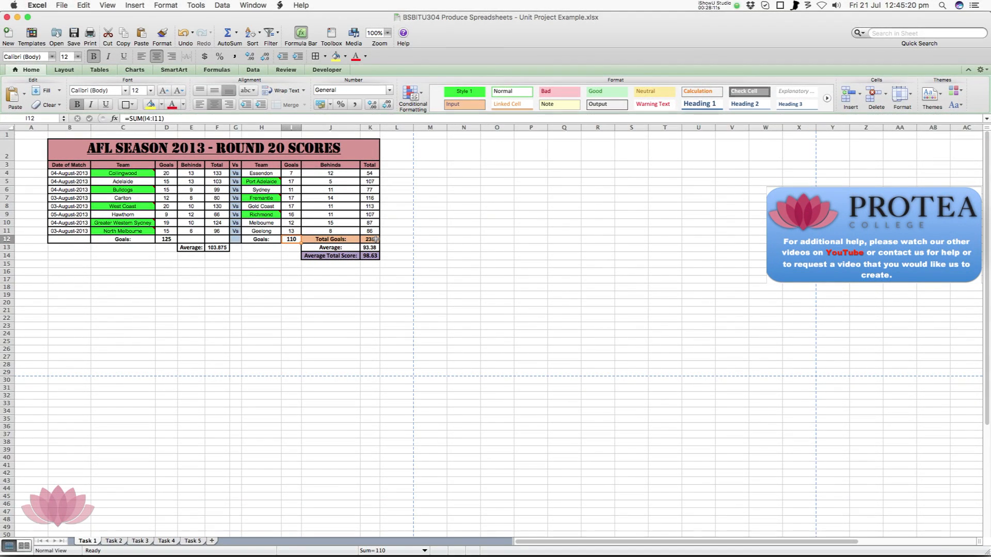
left_click(376, 239)
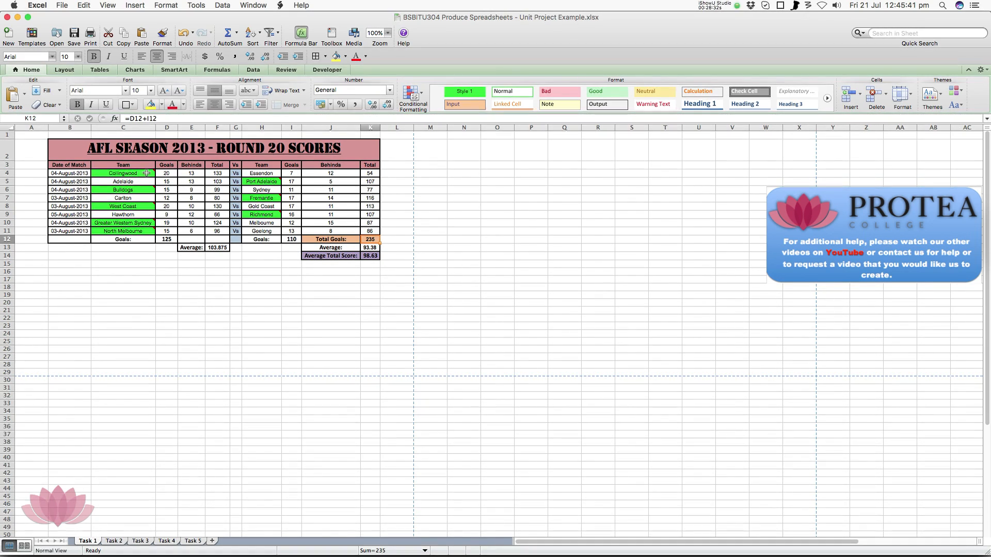
mouse_move(142, 173)
left_click(220, 249)
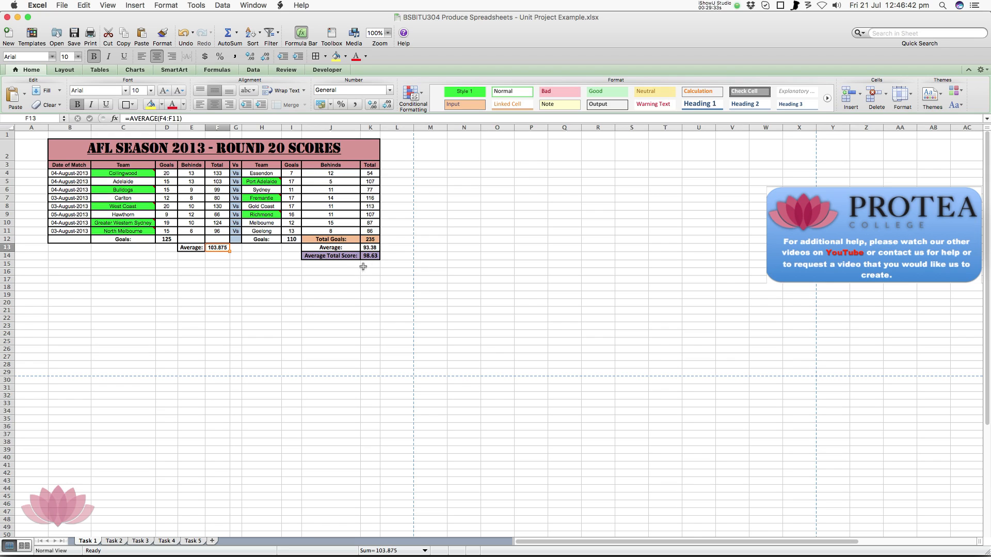
left_click(371, 256)
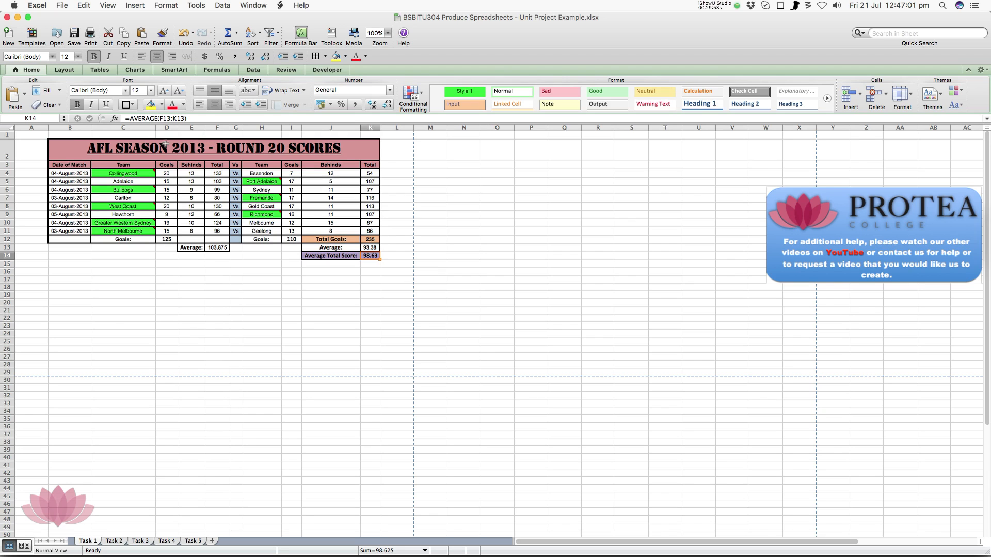
Examine the winner comments on the green team cells and the comment commands available for Collingwood in C4 and Adelaide in C5
mouse_move(155, 170)
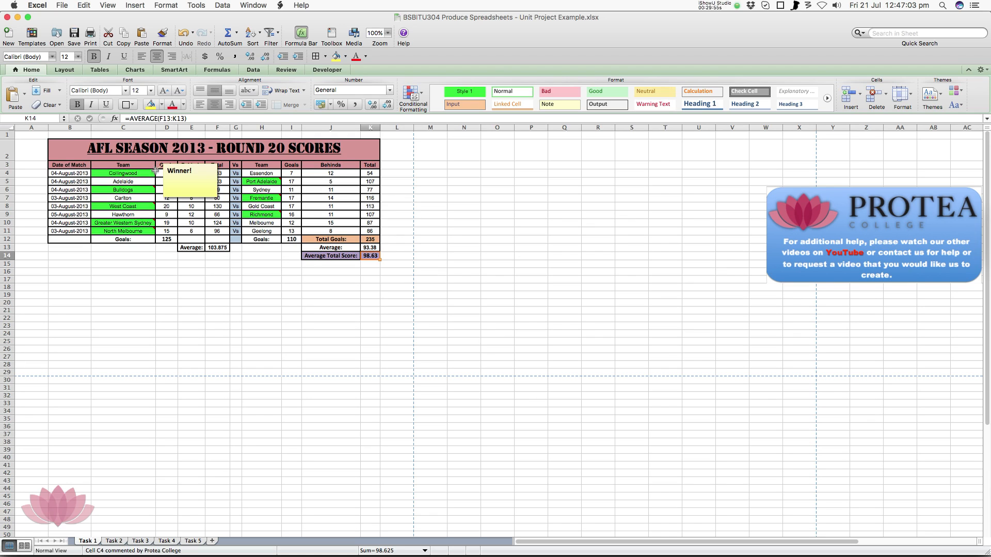
left_click(146, 176)
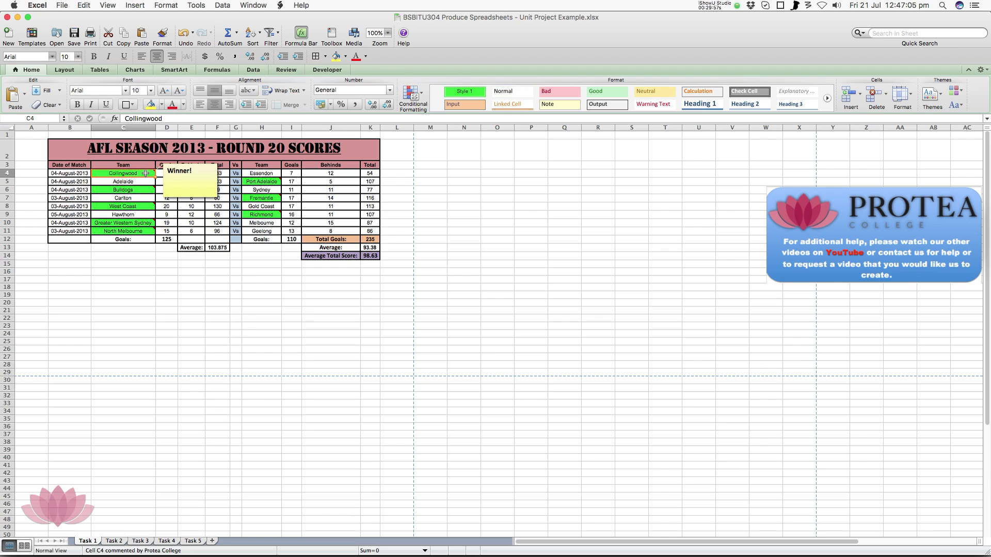
right_click(146, 176)
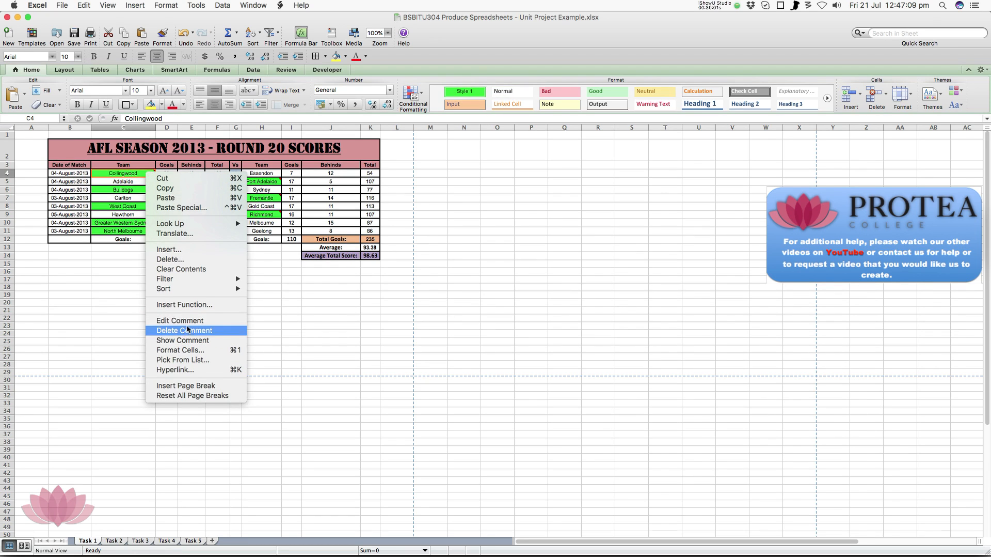
left_click(127, 182)
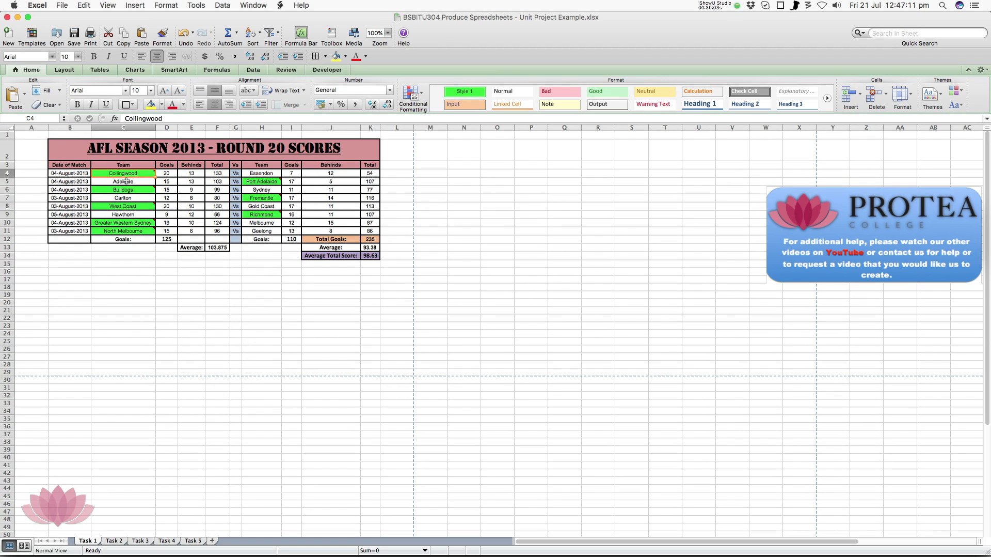
left_click(132, 181)
right_click(133, 181)
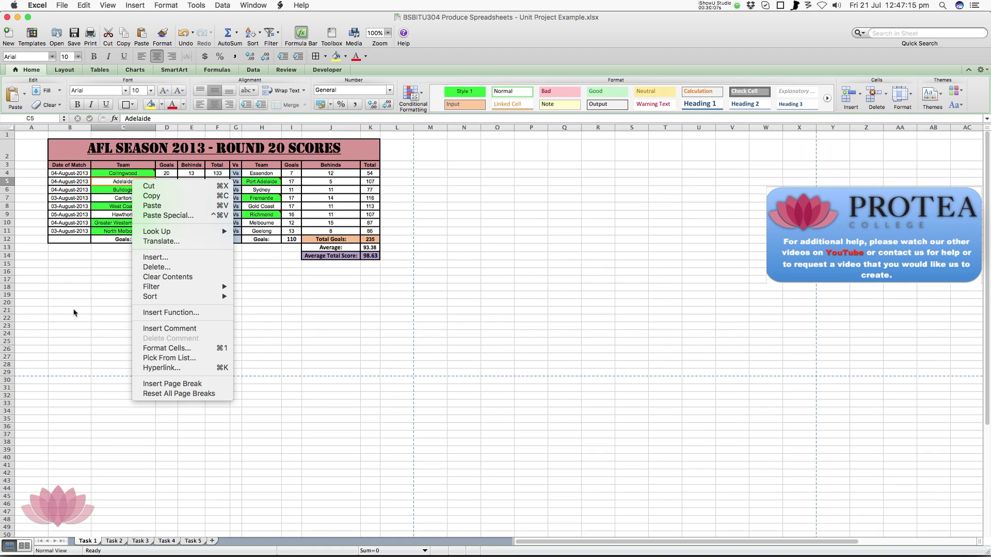
left_click(91, 307)
left_click(142, 173)
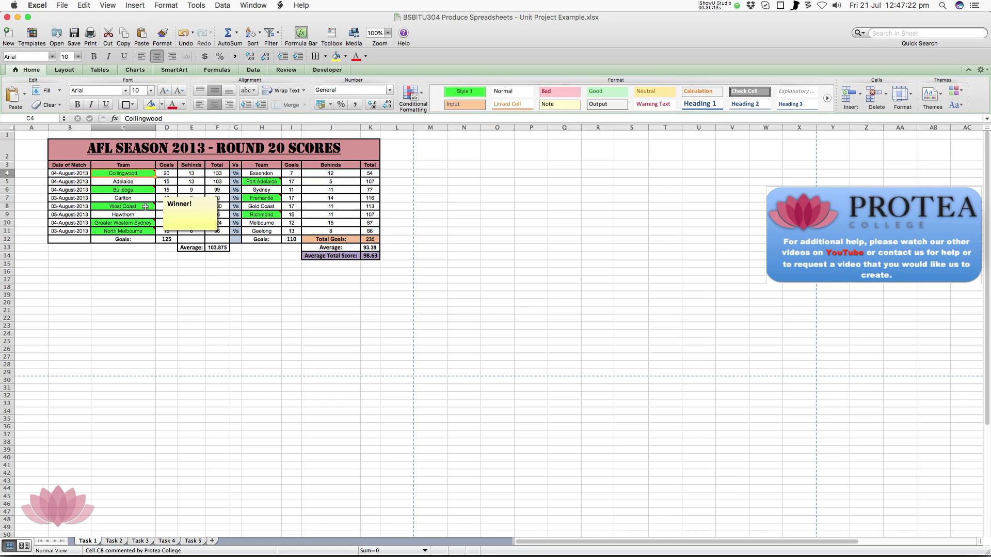
mouse_move(150, 222)
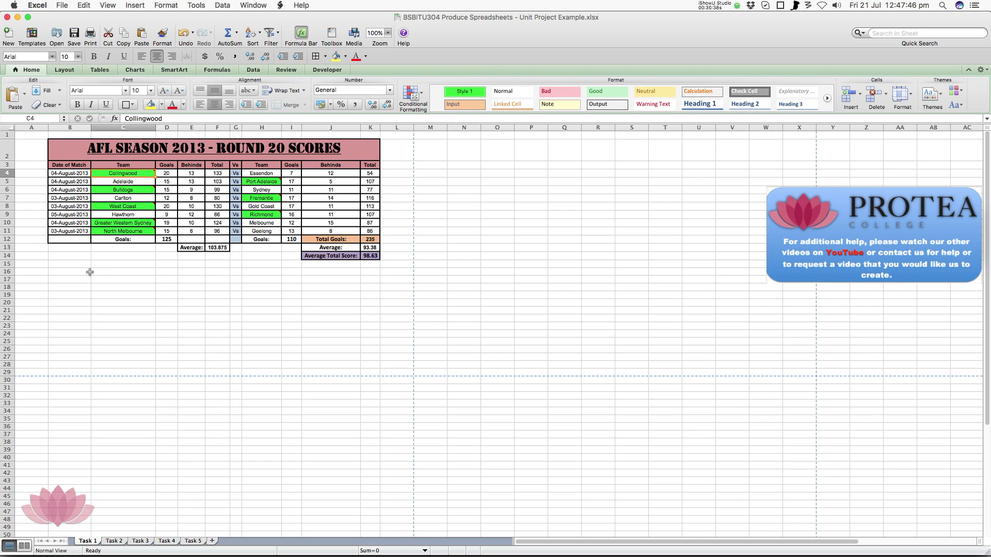
Inspect the date number format of the match dates in B4:B11 and leave the cell formatting as it is
left_click(74, 173)
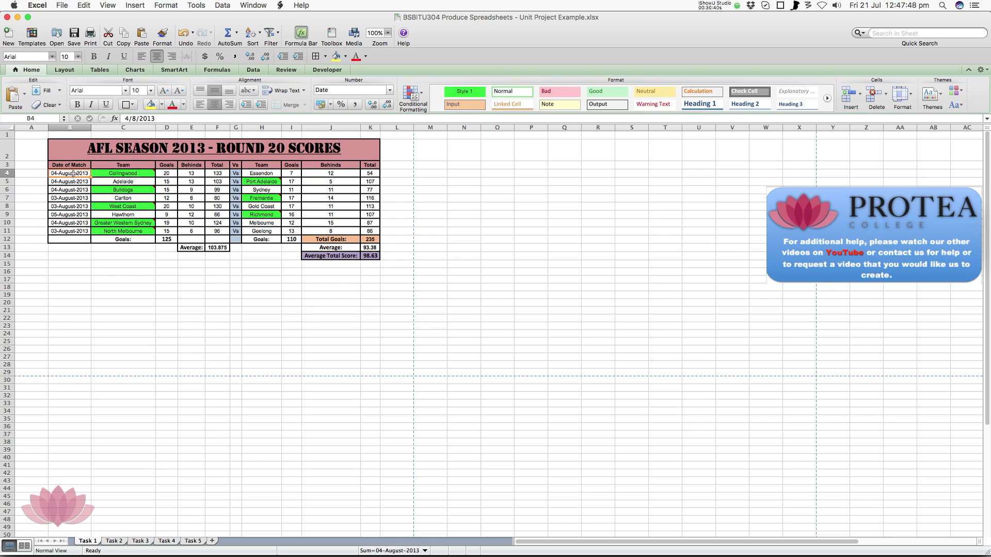
left_click_drag(73, 173, 77, 230)
right_click(77, 230)
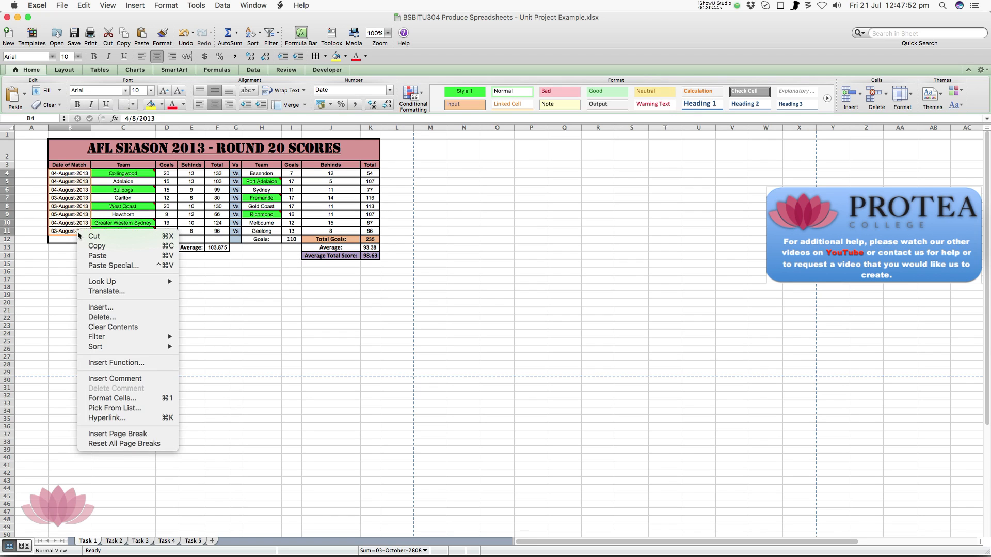
left_click(120, 399)
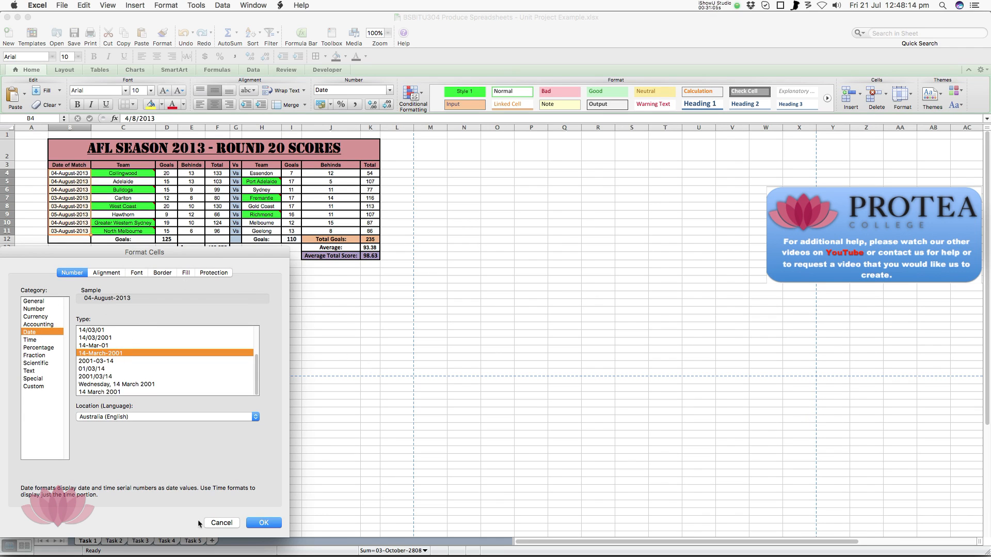
left_click(221, 522)
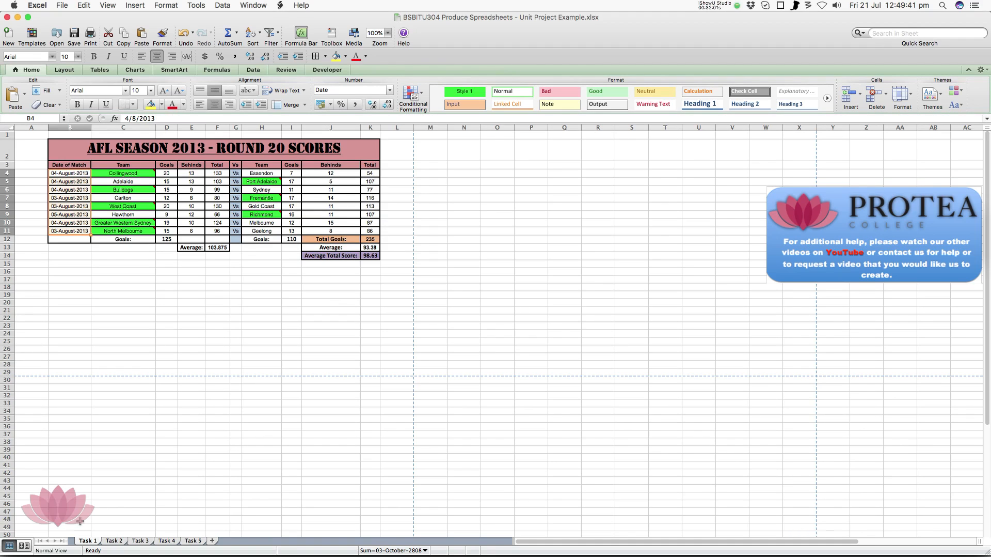
Look through the Task 2 and Task 3 sheets, viewing the Total Score pie chart and the available chart types
left_click(114, 540)
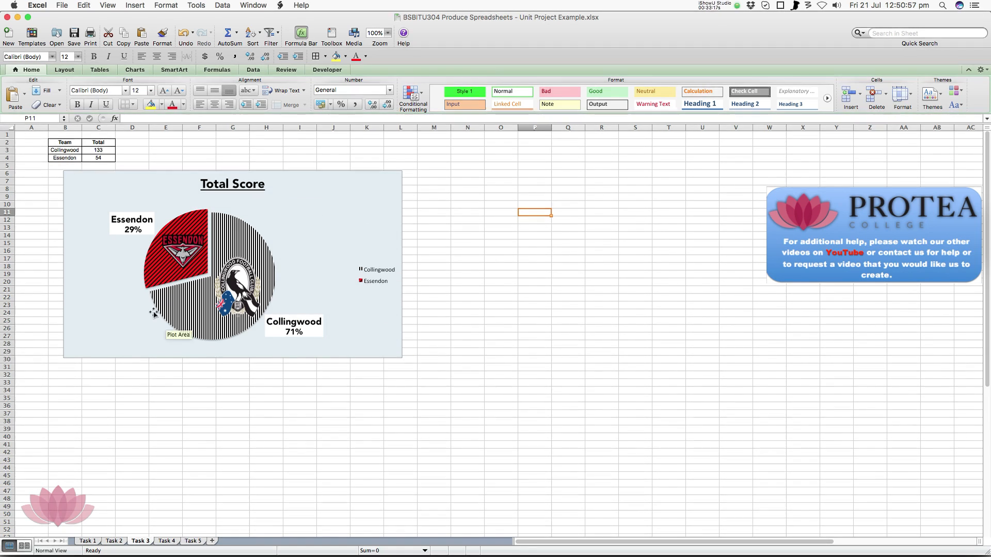
left_click(135, 70)
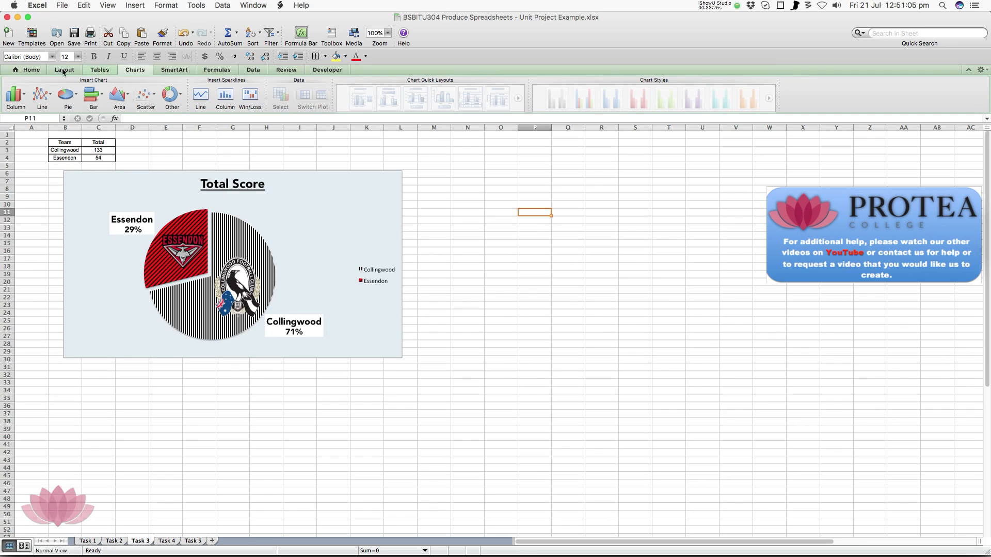
left_click(27, 69)
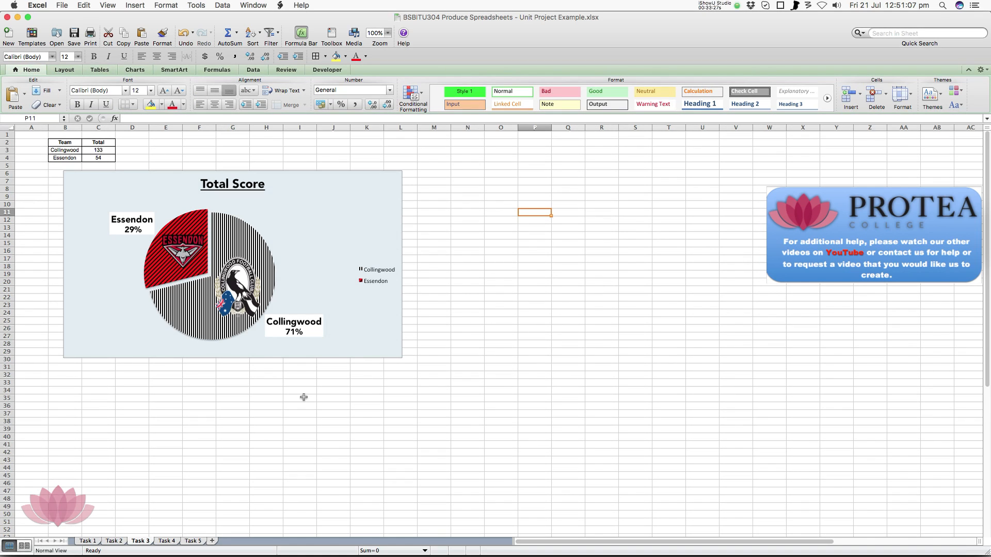
mouse_move(530, 540)
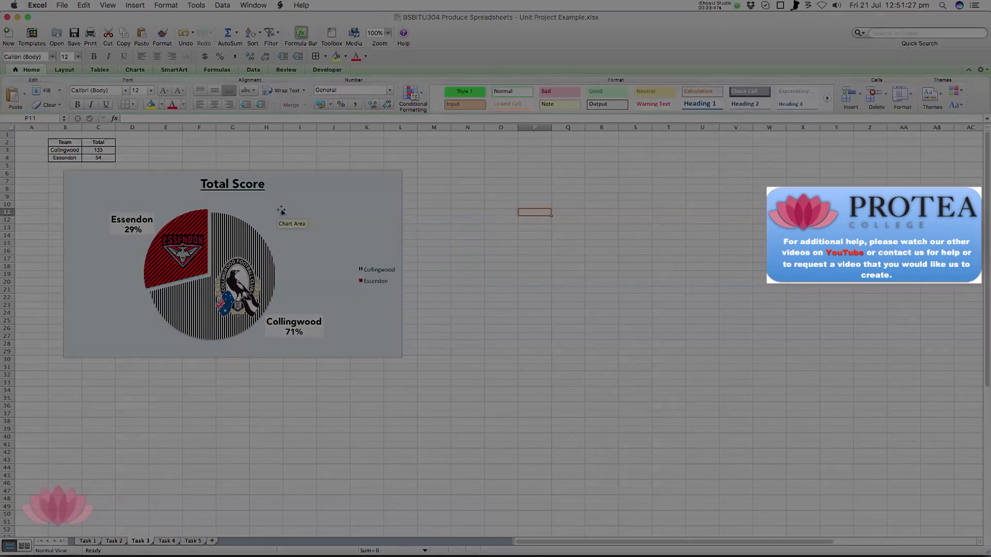
On the Task 4 sheet, examine the July sales formulas in C4, C5, C6, C8 and C9, then show the Task 5 sheet
left_click(167, 540)
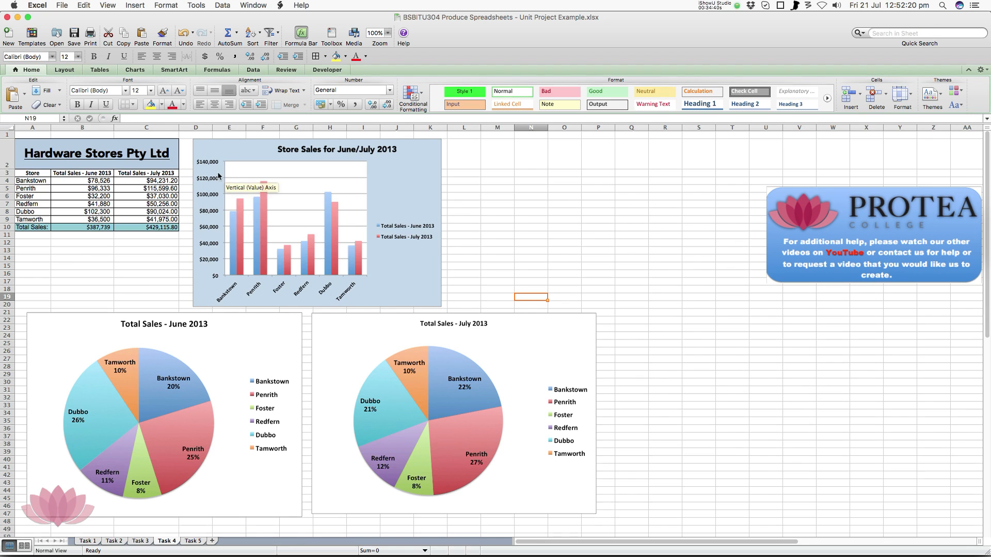
mouse_move(238, 230)
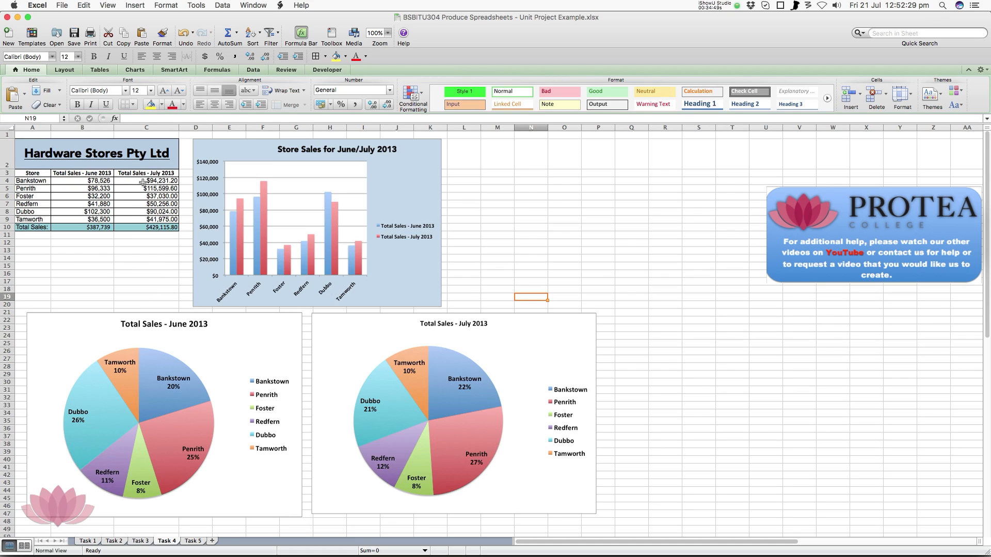
left_click(134, 181)
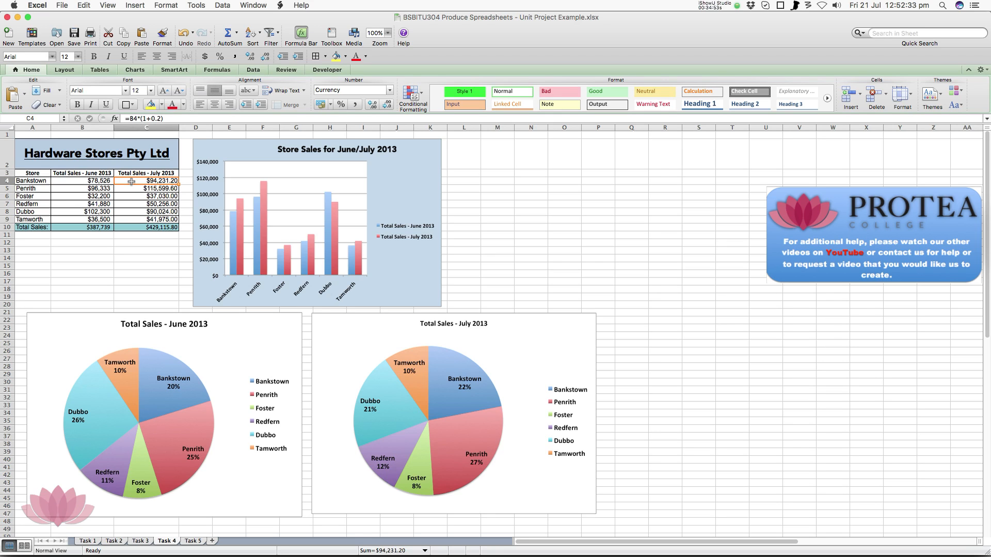
left_click(121, 188)
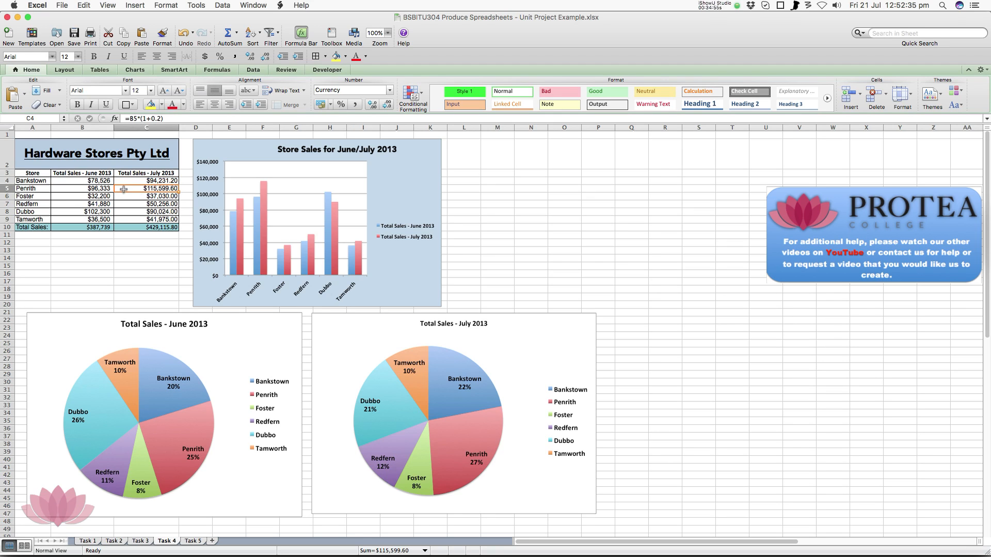
left_click(125, 194)
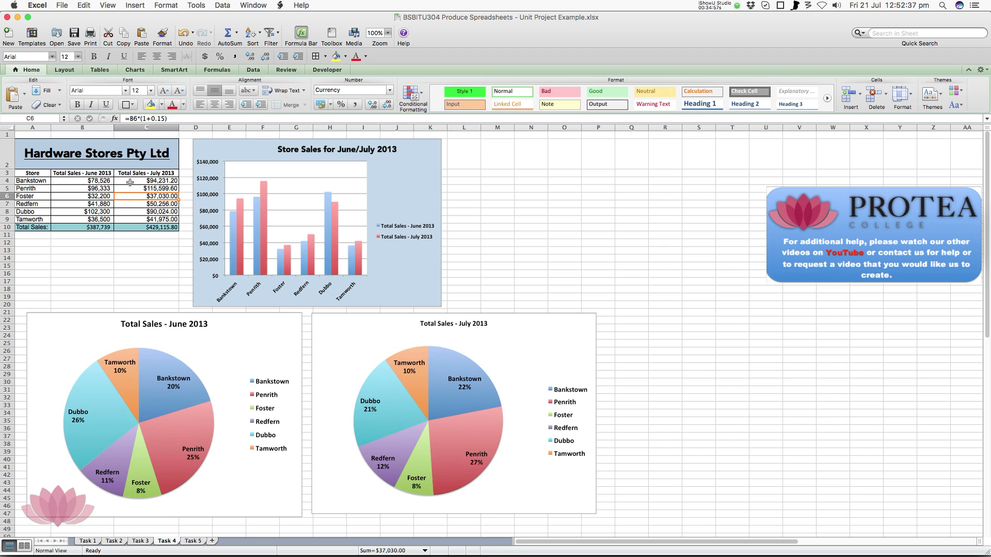
left_click(137, 211)
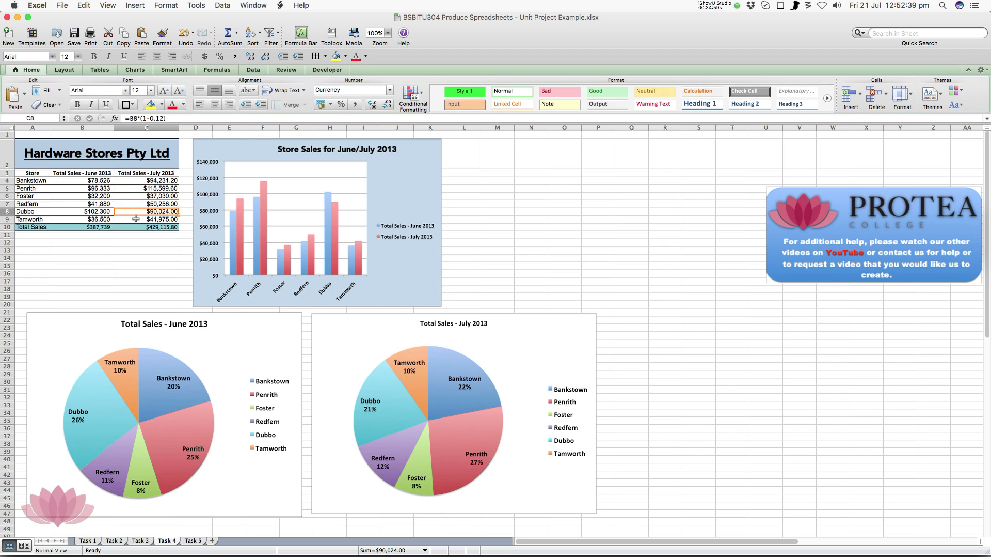
left_click(136, 218)
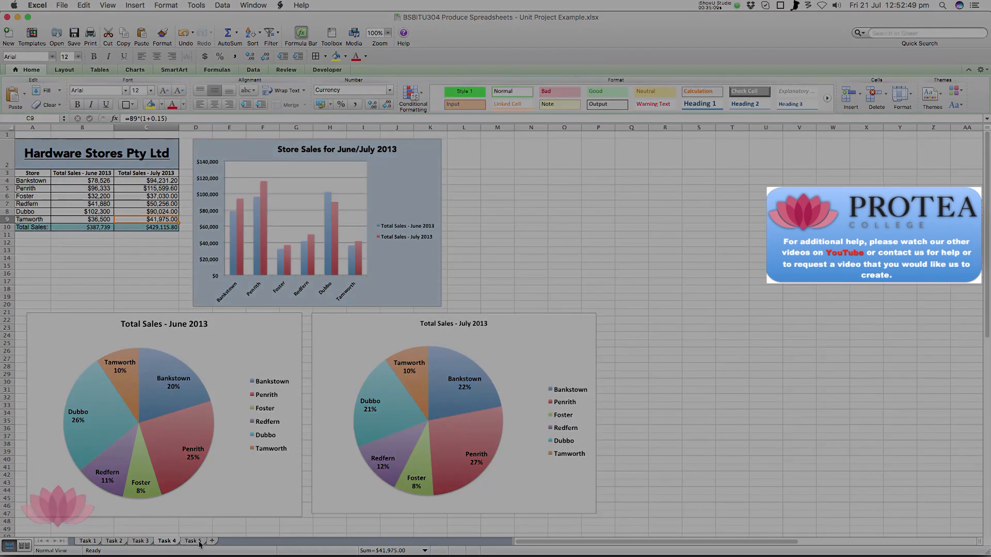
left_click(199, 544)
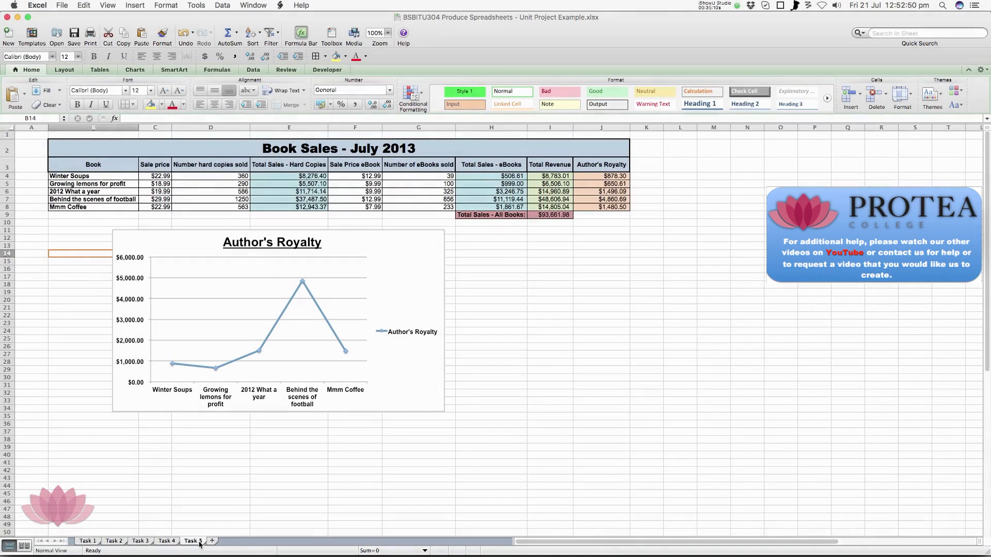